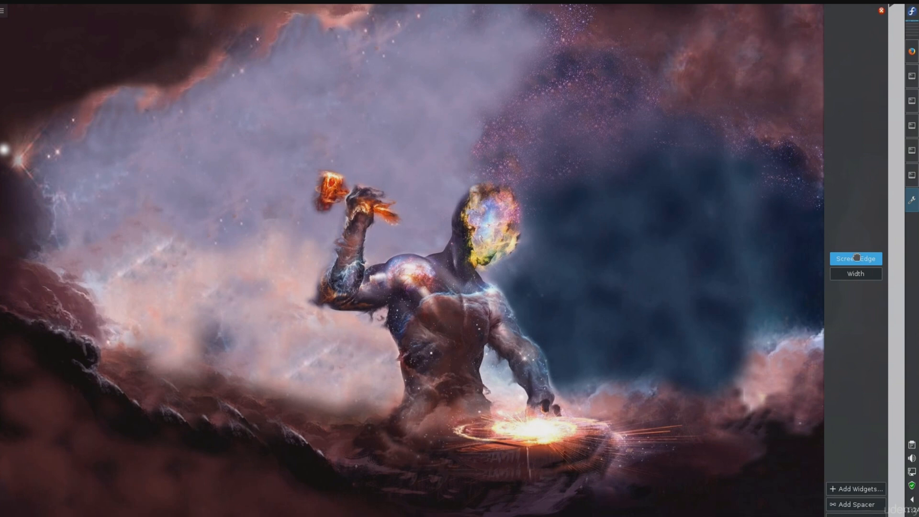
Step: Move the panel from the right screen edge to the bottom screen edge
{"action": "left_click_drag", "start_coordinate": [856, 258], "coordinate": [550, 272]}
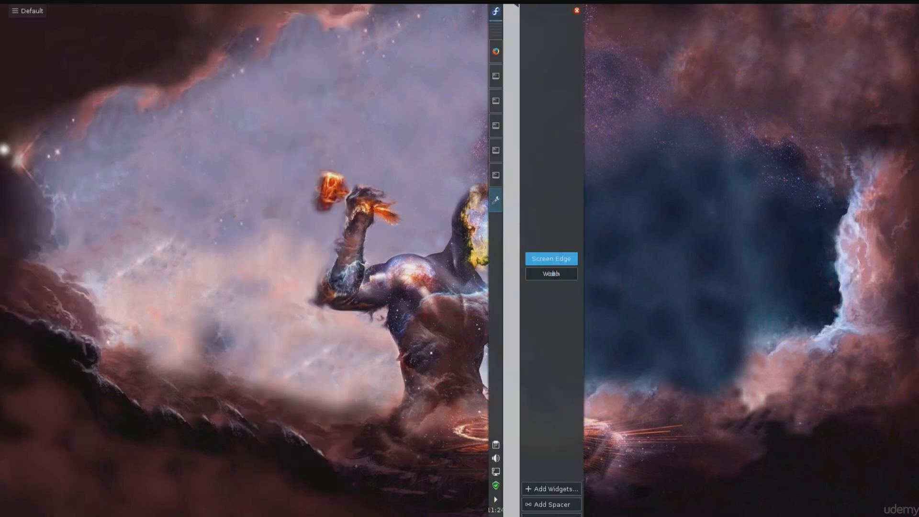
{"action": "left_click_drag", "start_coordinate": [553, 274], "coordinate": [552, 276]}
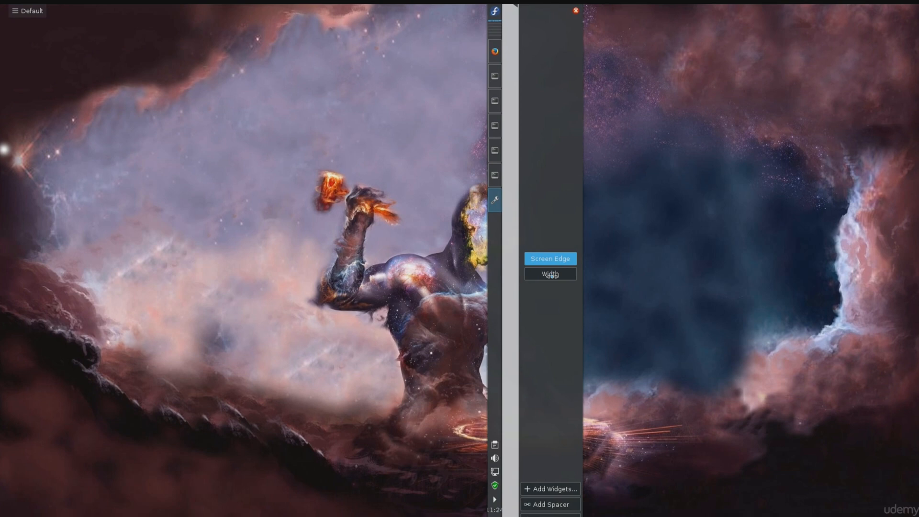
{"action": "left_click_drag", "start_coordinate": [551, 276], "coordinate": [504, 465]}
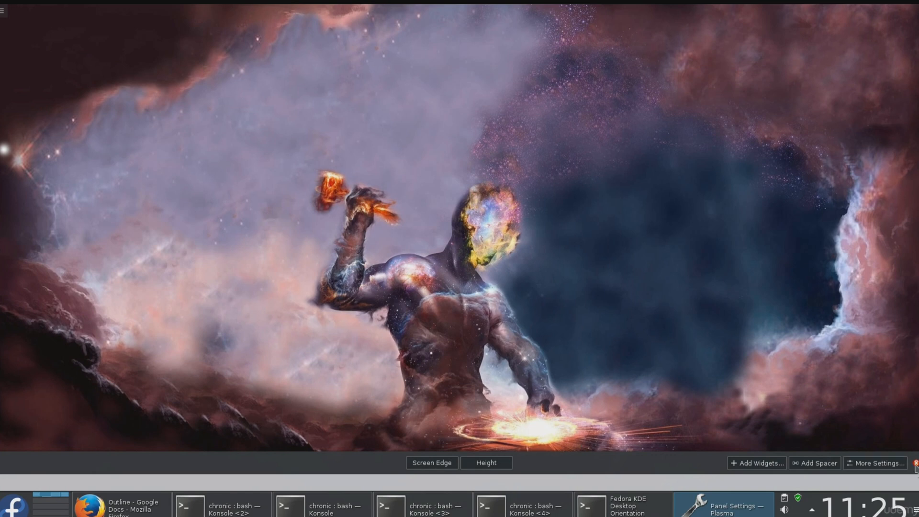
Step: Set the bottom panel's visibility to Auto Hide and leave its settings
{"action": "left_click", "coordinate": [864, 464]}
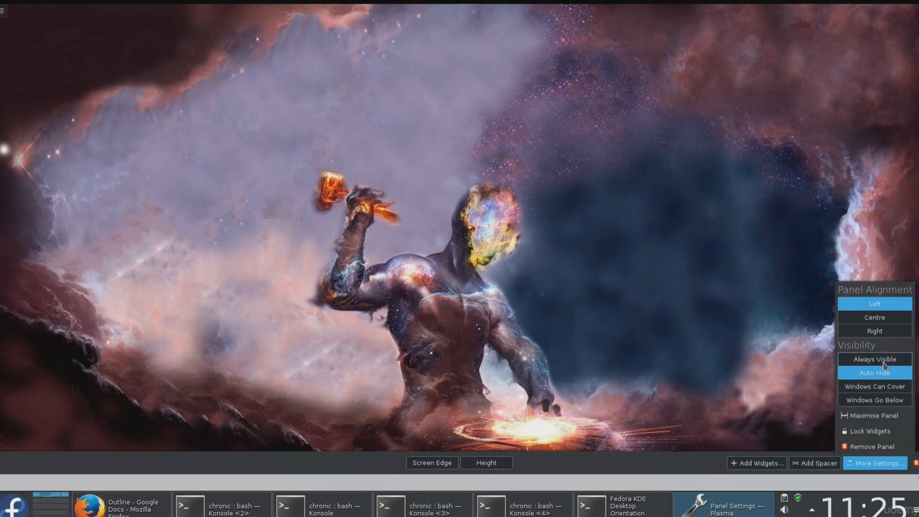
{"action": "left_click", "coordinate": [885, 365]}
{"action": "left_click", "coordinate": [885, 372]}
{"action": "left_click", "coordinate": [691, 408]}
Step: Reveal the hidden panel, open its settings and move it to the top screen edge
{"action": "mouse_move", "coordinate": [830, 516]}
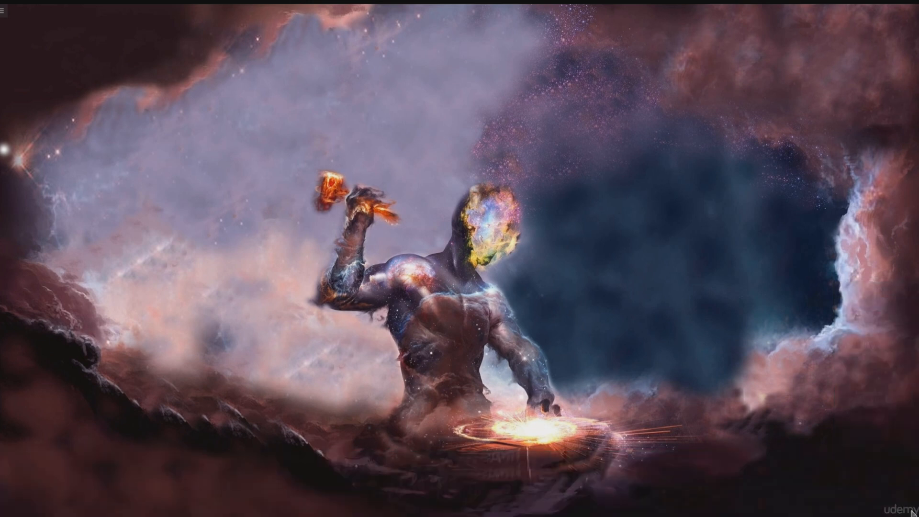
{"action": "left_click", "coordinate": [914, 510]}
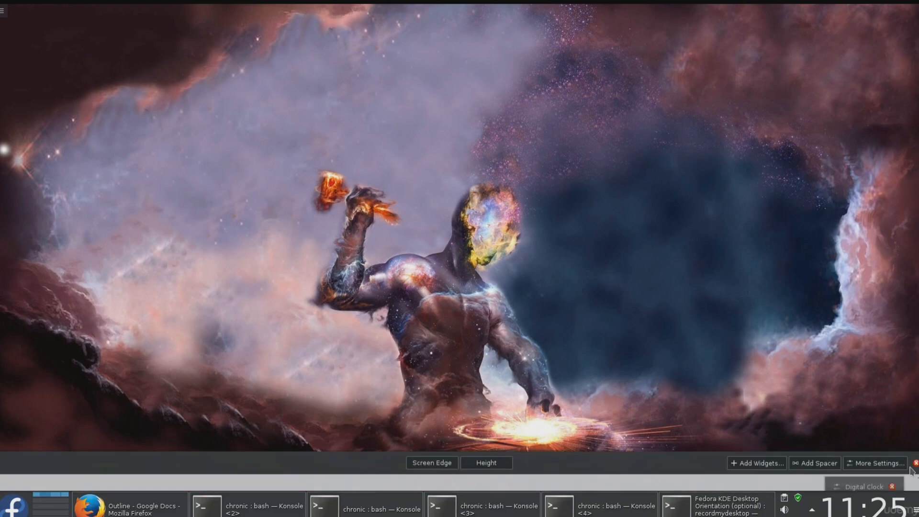
{"action": "left_click_drag", "start_coordinate": [432, 463], "coordinate": [421, 113]}
Step: Add an empty panel to the desktop
{"action": "right_click", "coordinate": [420, 156]}
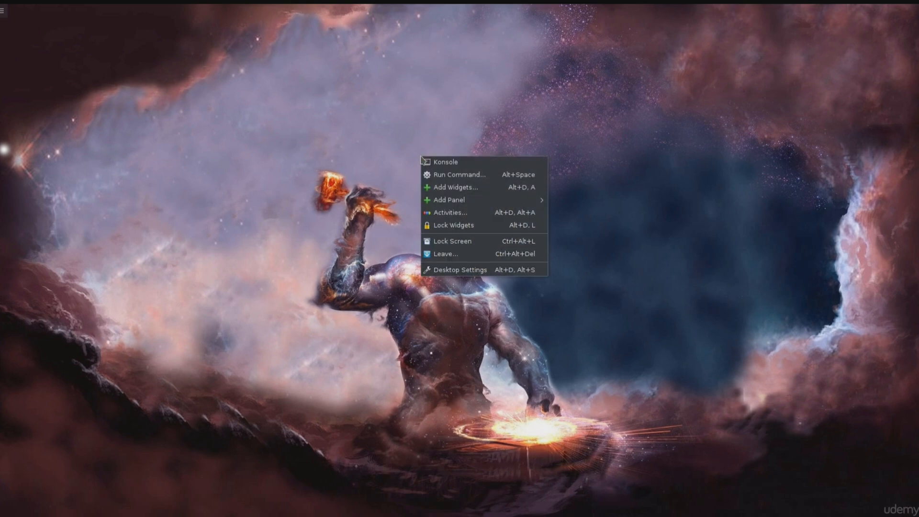
{"action": "mouse_move", "coordinate": [465, 204]}
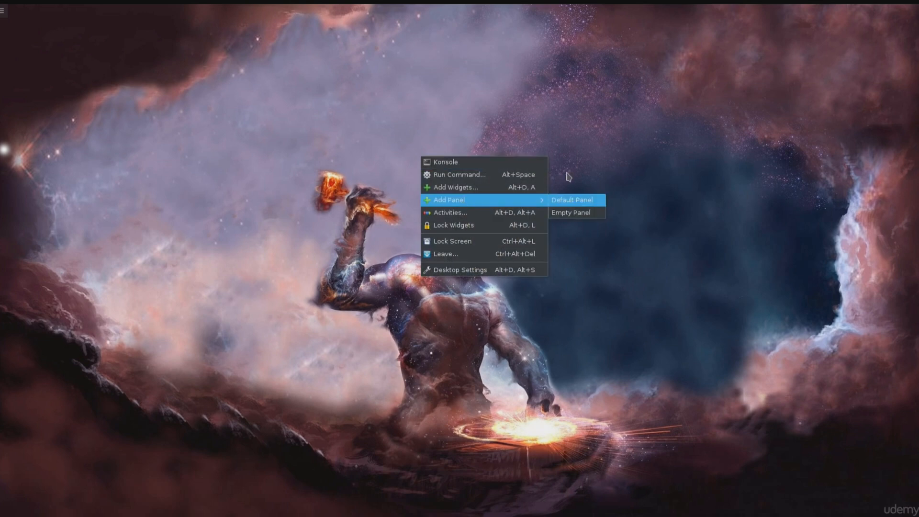
{"action": "left_click", "coordinate": [572, 200]}
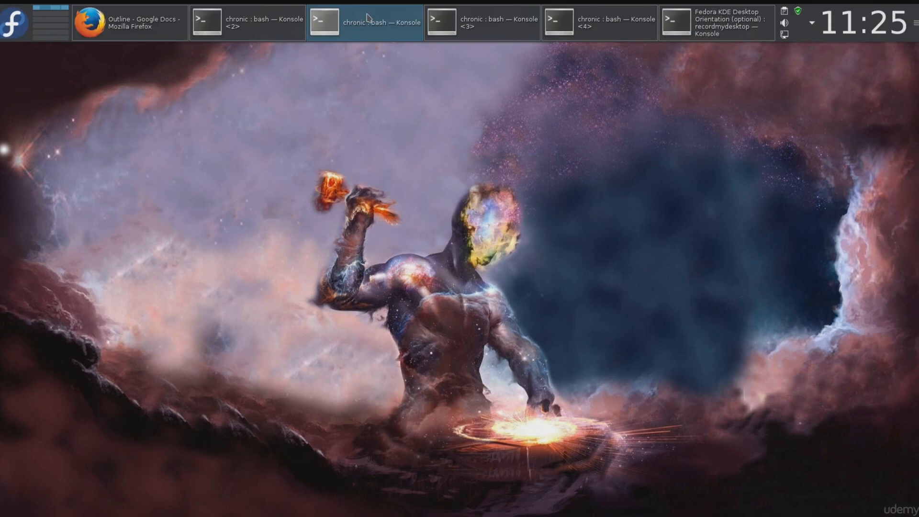
{"action": "right_click", "coordinate": [304, 223]}
{"action": "mouse_move", "coordinate": [407, 266]}
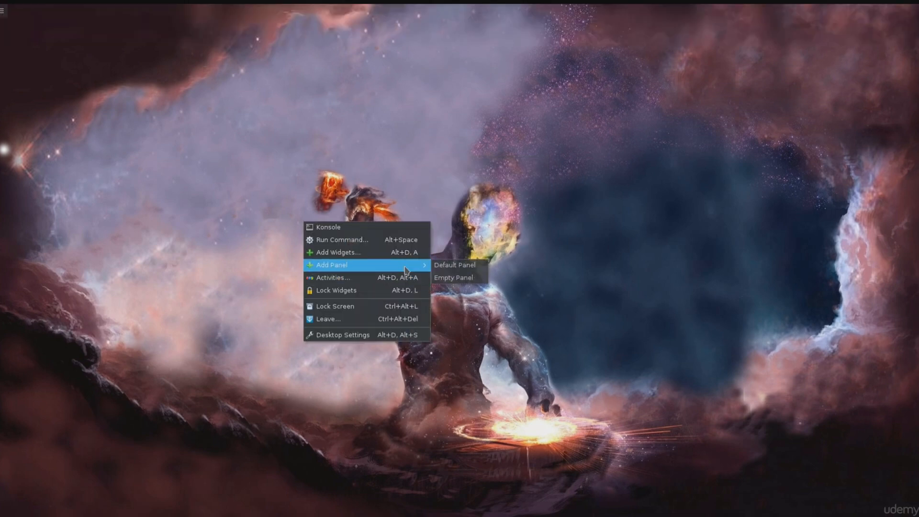
{"action": "left_click", "coordinate": [474, 279]}
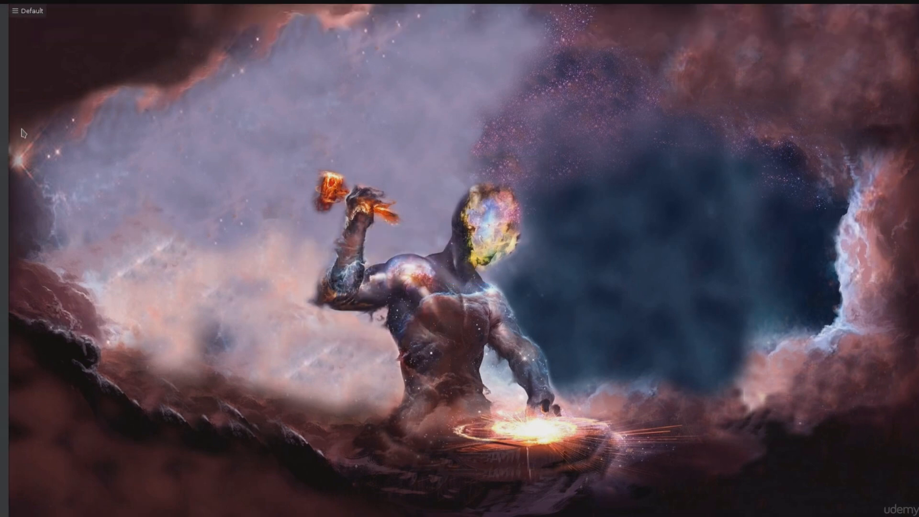
Step: Open the settings of the new empty panel, widen it and set its visibility to Auto Hide
{"action": "left_click", "coordinate": [21, 18]}
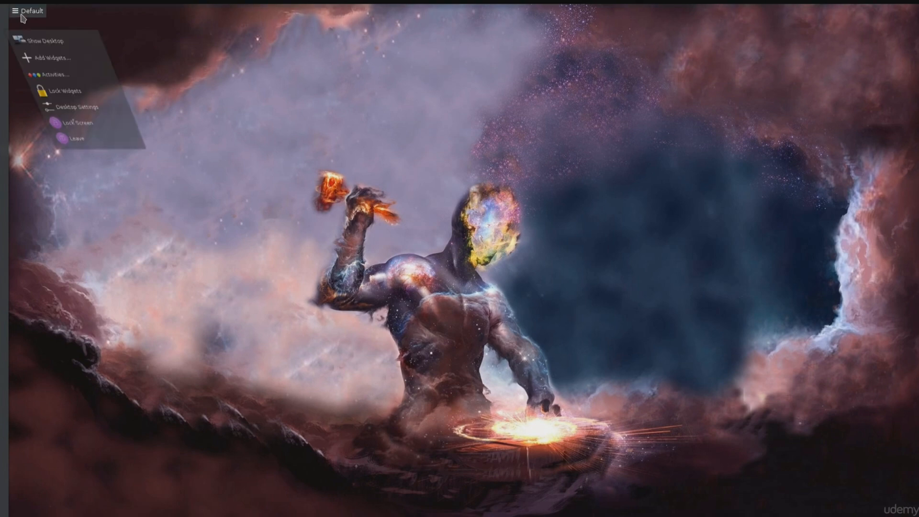
{"action": "left_click", "coordinate": [22, 18]}
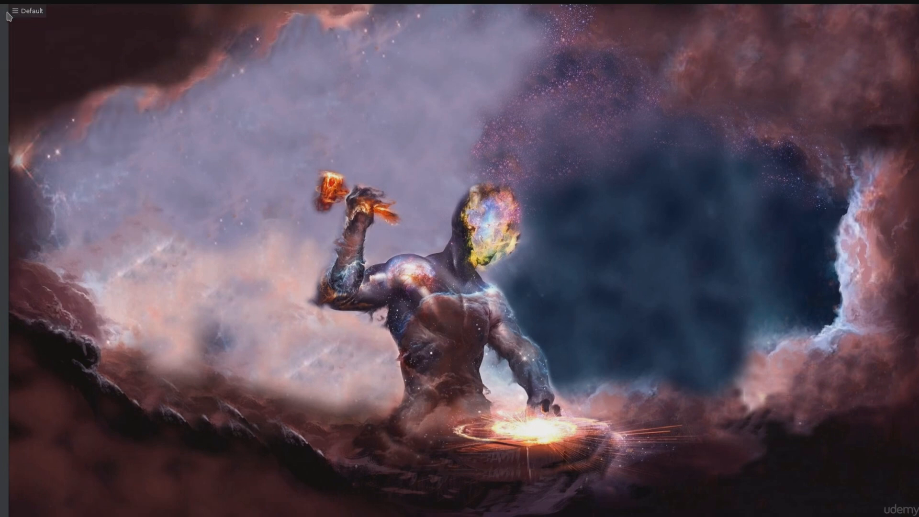
{"action": "right_click", "coordinate": [6, 20]}
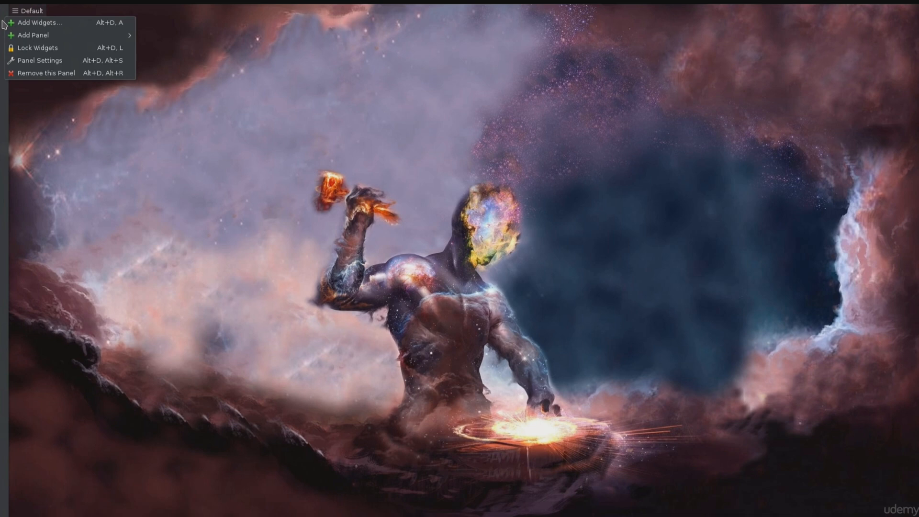
{"action": "left_click", "coordinate": [1, 189]}
{"action": "right_click", "coordinate": [2, 191]}
{"action": "left_click", "coordinate": [41, 480]}
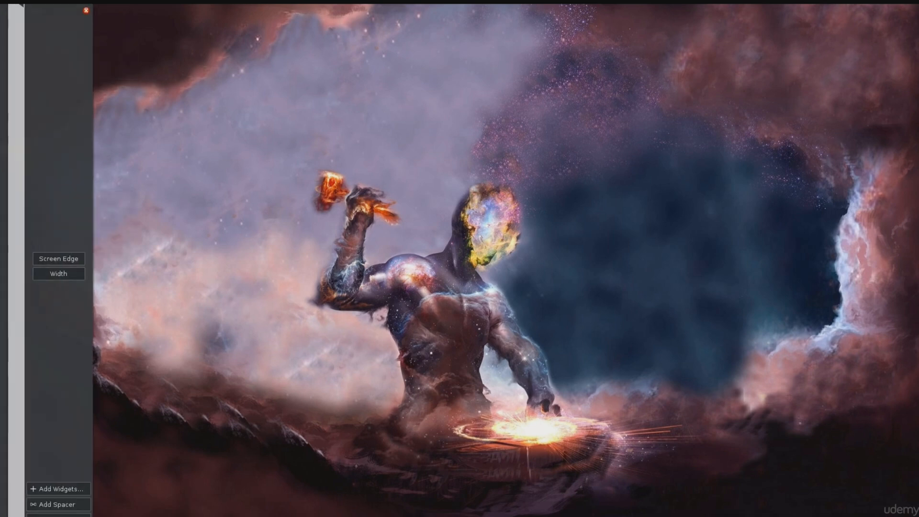
{"action": "left_click_drag", "start_coordinate": [80, 277], "coordinate": [132, 231]}
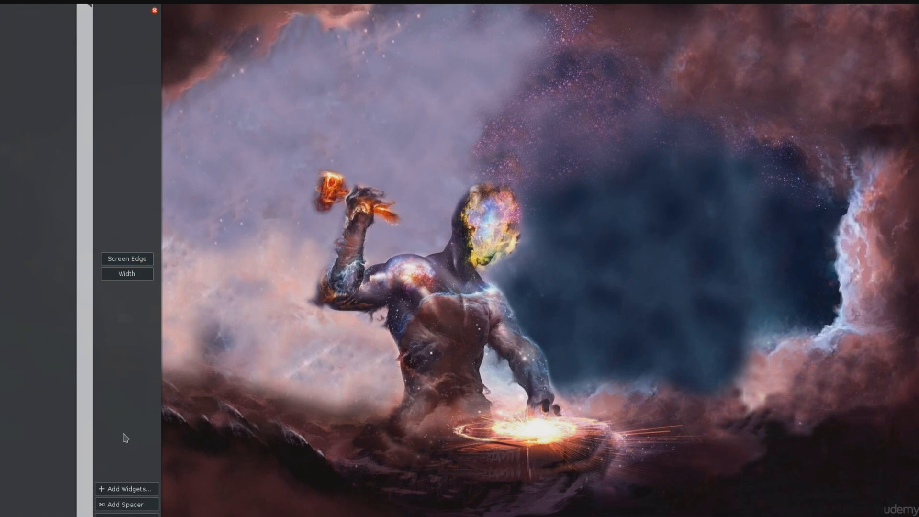
{"action": "left_click", "coordinate": [127, 515]}
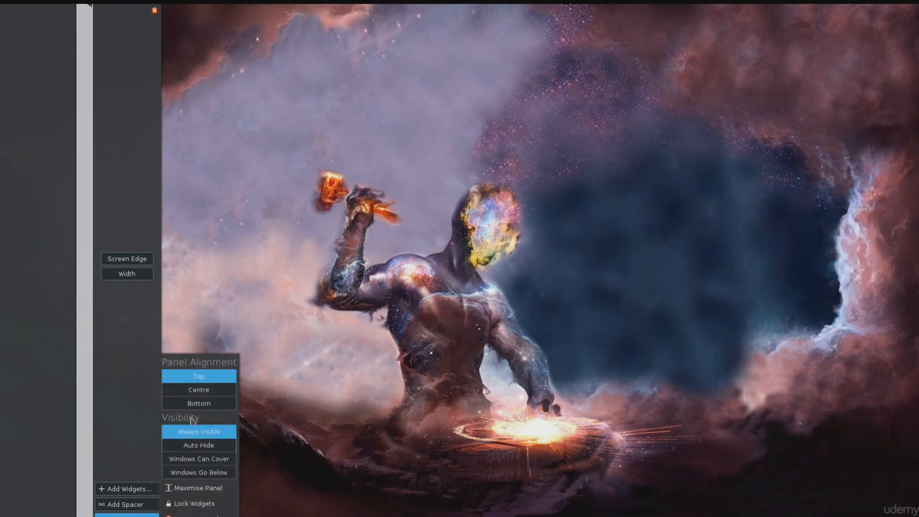
{"action": "left_click", "coordinate": [220, 450]}
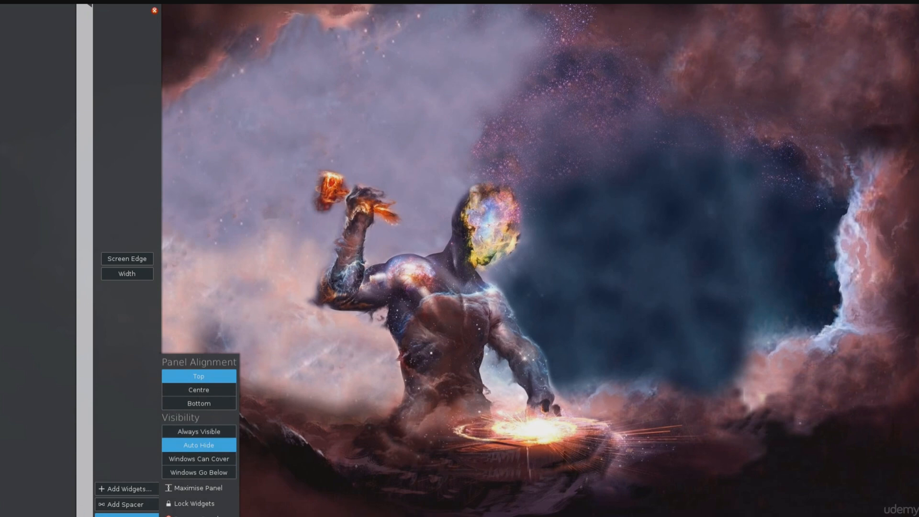
Step: Shorten and narrow the empty panel, offset it from the top of the screen, and leave its settings
{"action": "left_click_drag", "start_coordinate": [89, 515], "coordinate": [90, 405]}
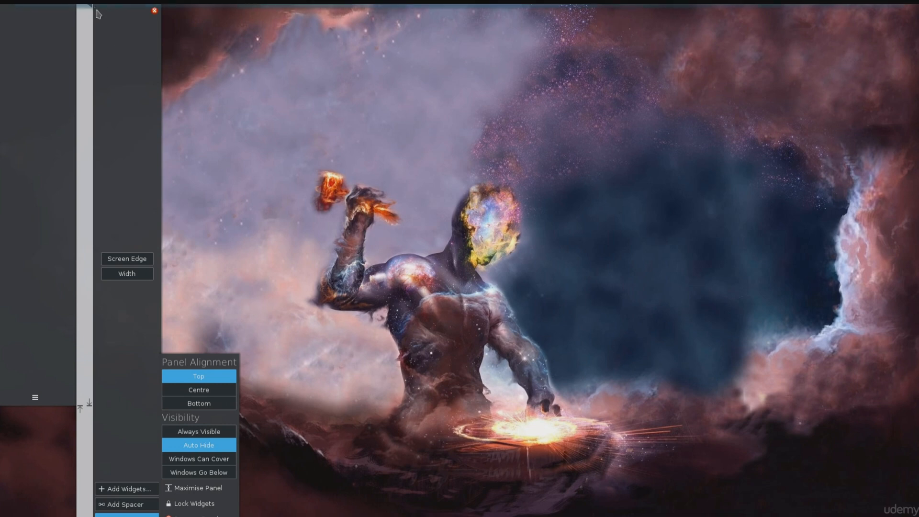
{"action": "left_click_drag", "start_coordinate": [91, 10], "coordinate": [95, 57]}
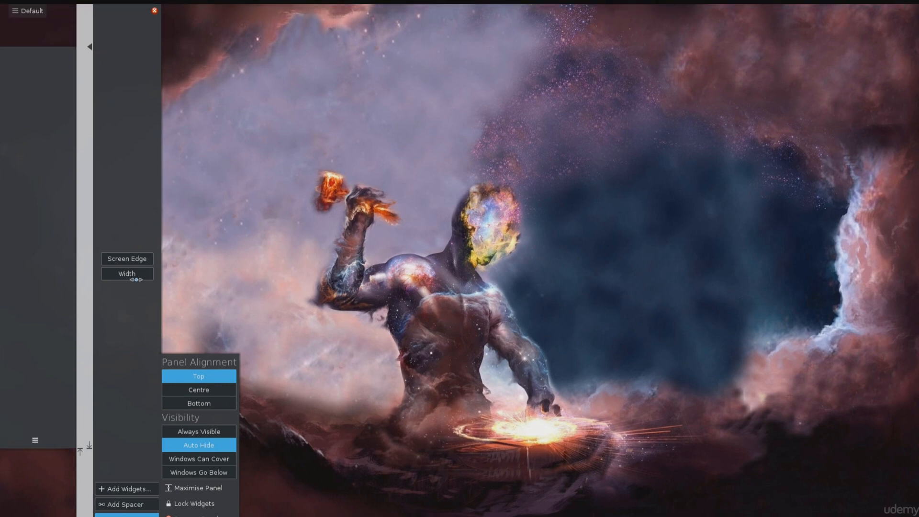
{"action": "left_click_drag", "start_coordinate": [136, 278], "coordinate": [104, 277]}
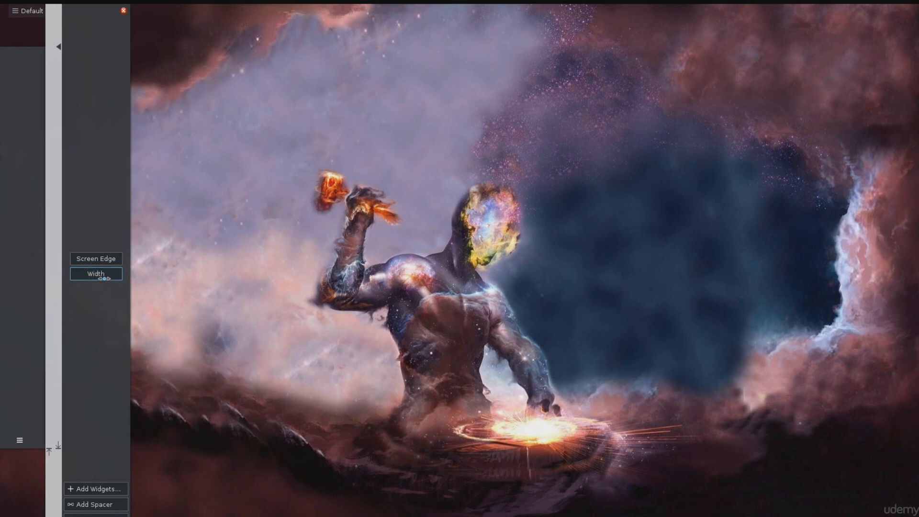
{"action": "left_click", "coordinate": [207, 271]}
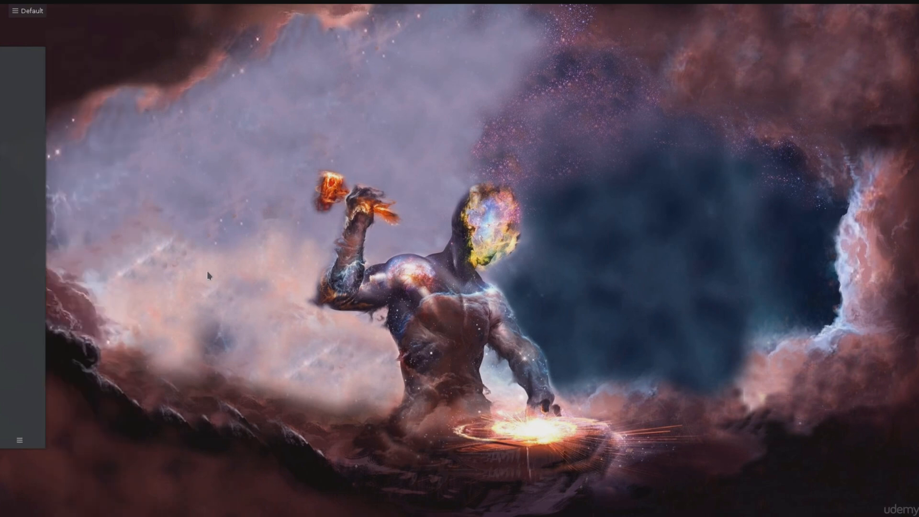
{"action": "left_click", "coordinate": [20, 439]}
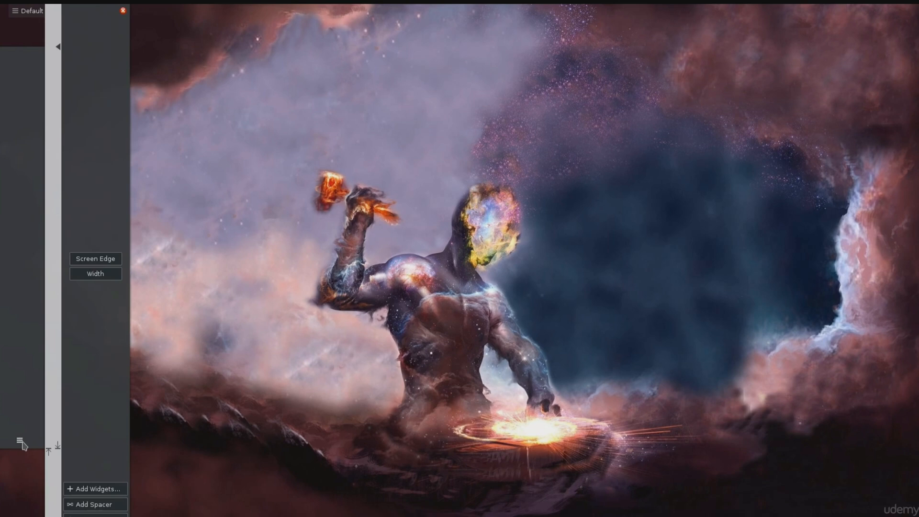
{"action": "left_click", "coordinate": [96, 515]}
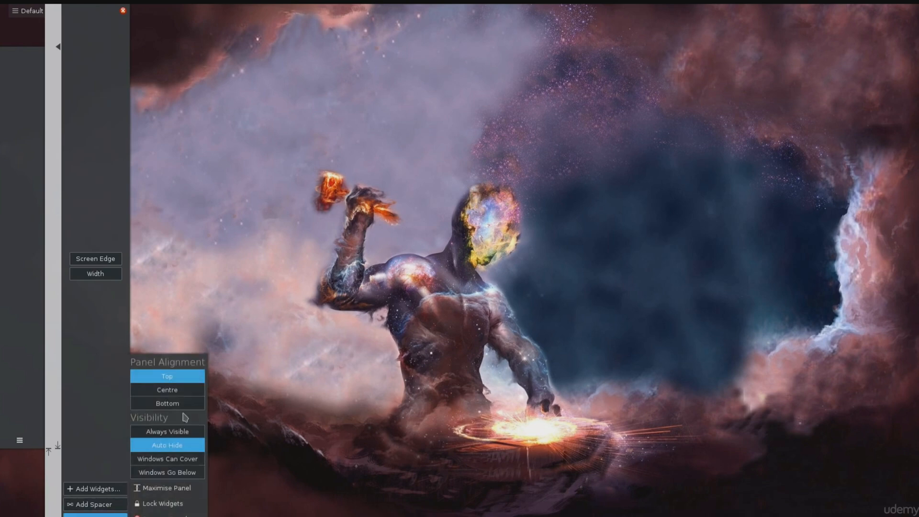
{"action": "left_click", "coordinate": [289, 269]}
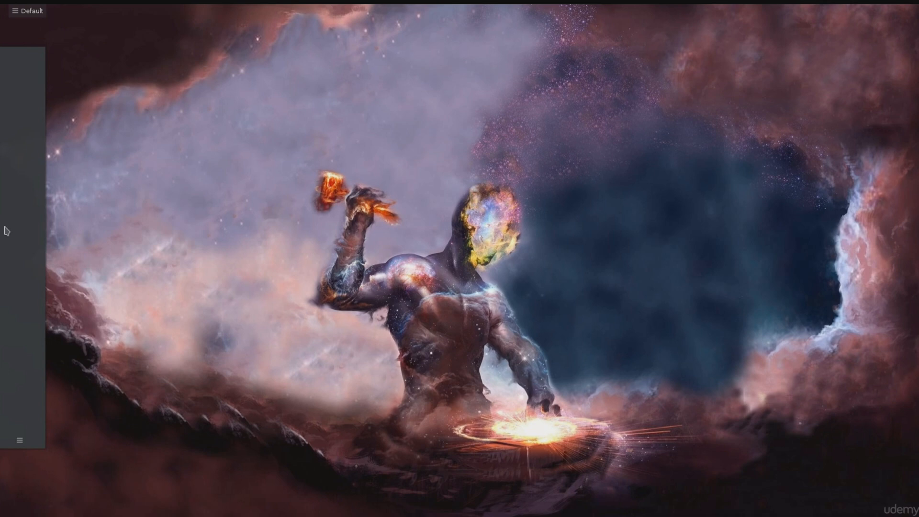
Step: Add the Web Browser and System Settings favorites from the application launcher to the left-edge panel
{"action": "mouse_move", "coordinate": [110, 3]}
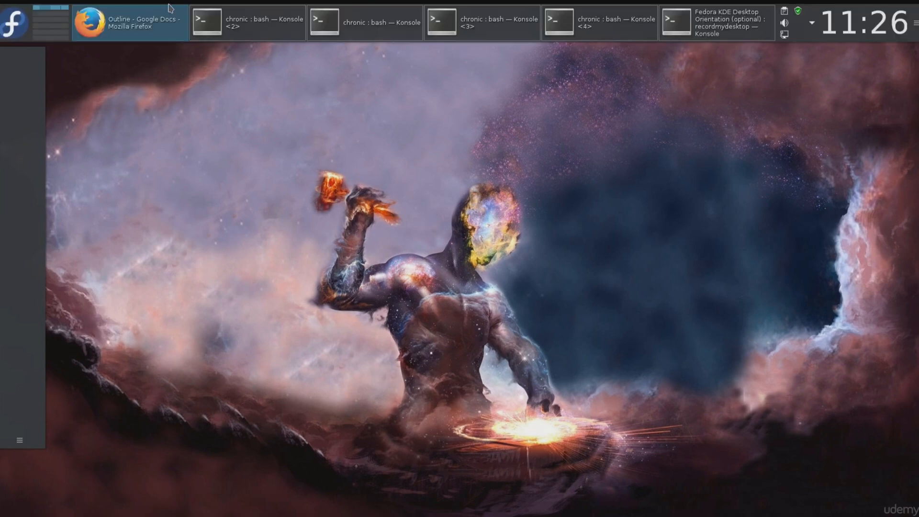
{"action": "left_click", "coordinate": [18, 25]}
{"action": "left_click", "coordinate": [57, 84]}
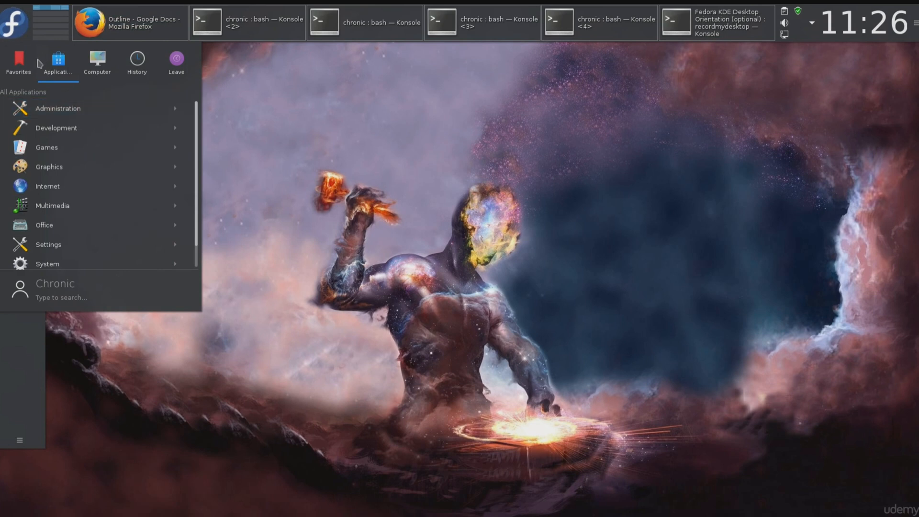
{"action": "left_click", "coordinate": [19, 62]}
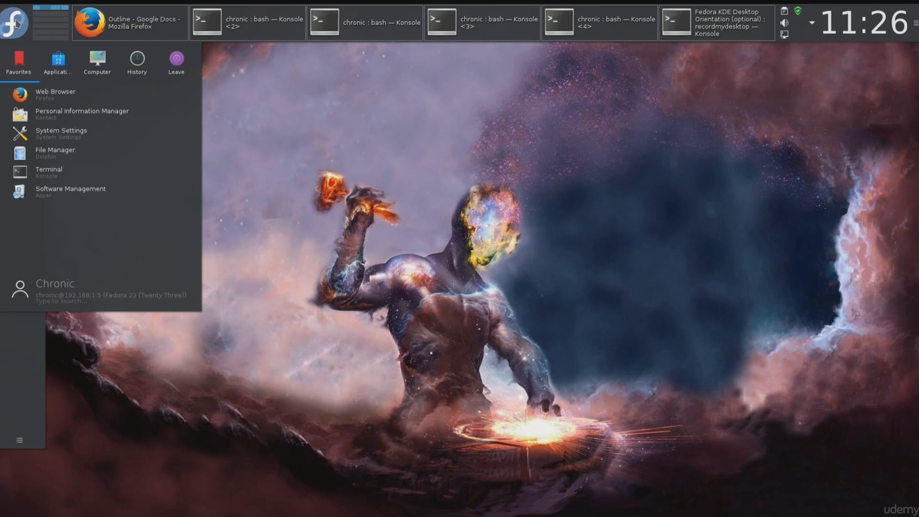
{"action": "left_click_drag", "start_coordinate": [53, 93], "coordinate": [14, 373]}
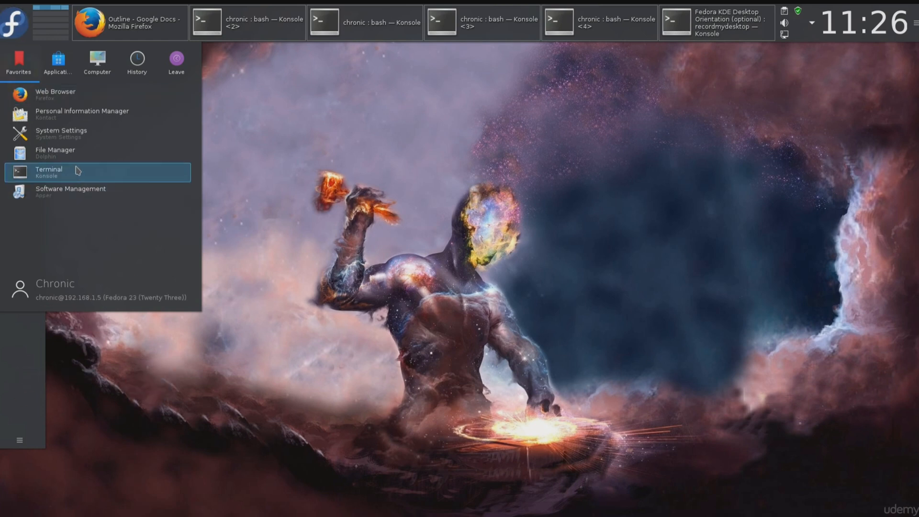
{"action": "left_click_drag", "start_coordinate": [72, 192], "coordinate": [21, 347]}
{"action": "left_click", "coordinate": [103, 360]}
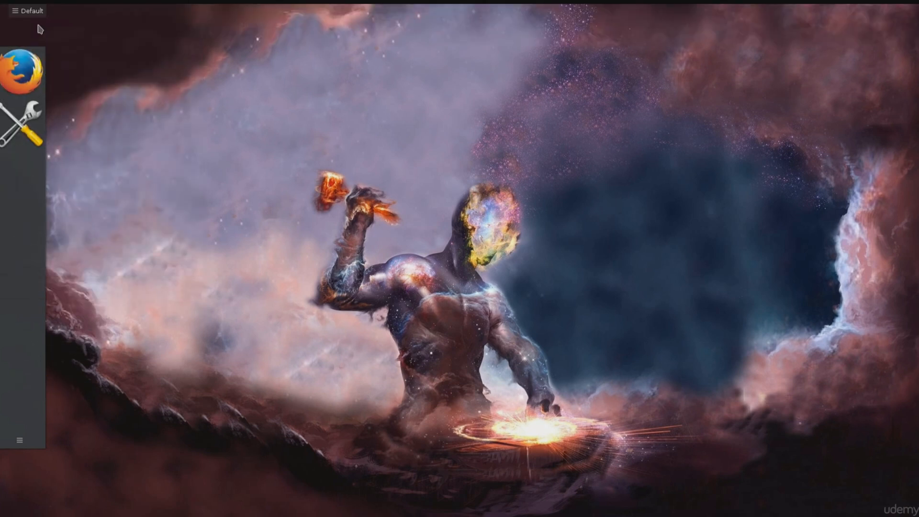
Step: Remove the left-edge panel containing the Firefox and System Settings launchers
{"action": "left_click", "coordinate": [18, 441]}
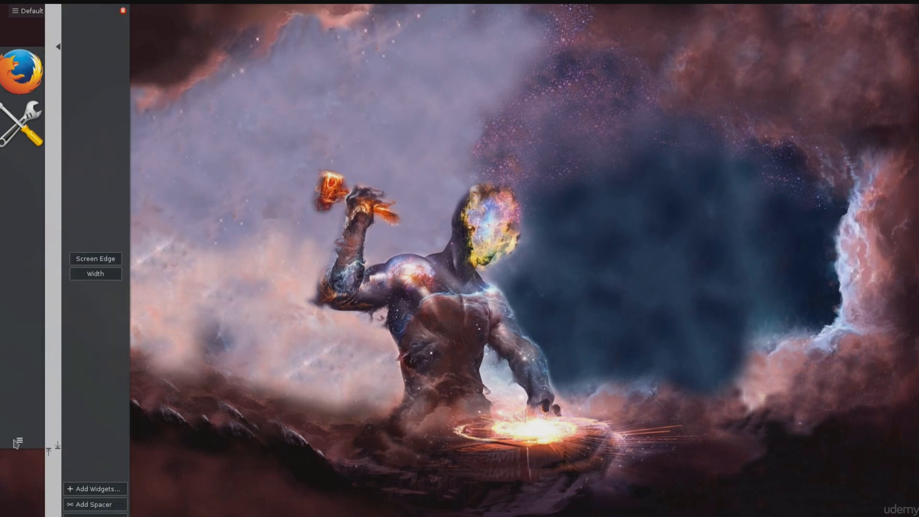
{"action": "left_click", "coordinate": [122, 11]}
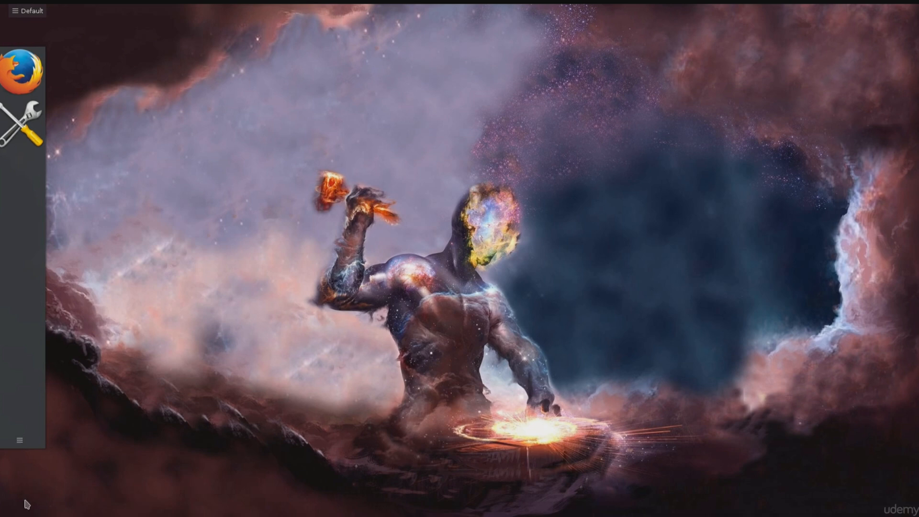
{"action": "left_click", "coordinate": [20, 440]}
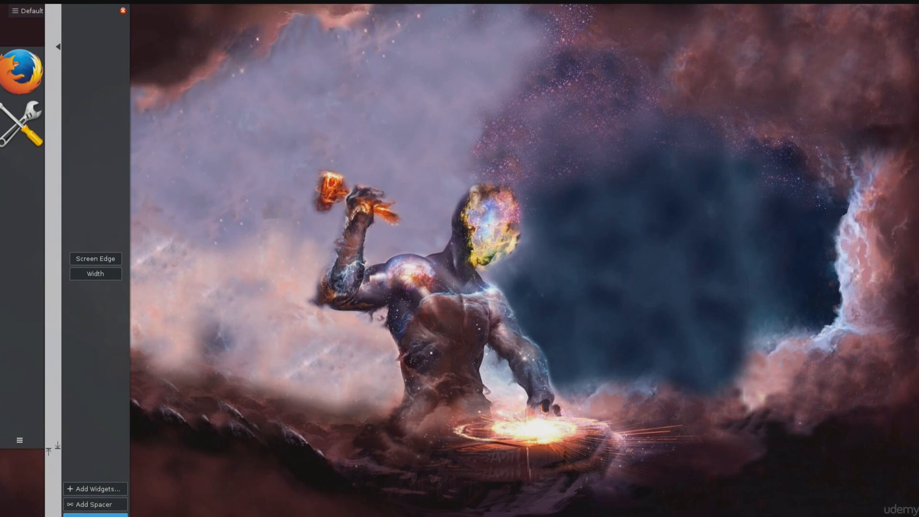
{"action": "left_click", "coordinate": [96, 515]}
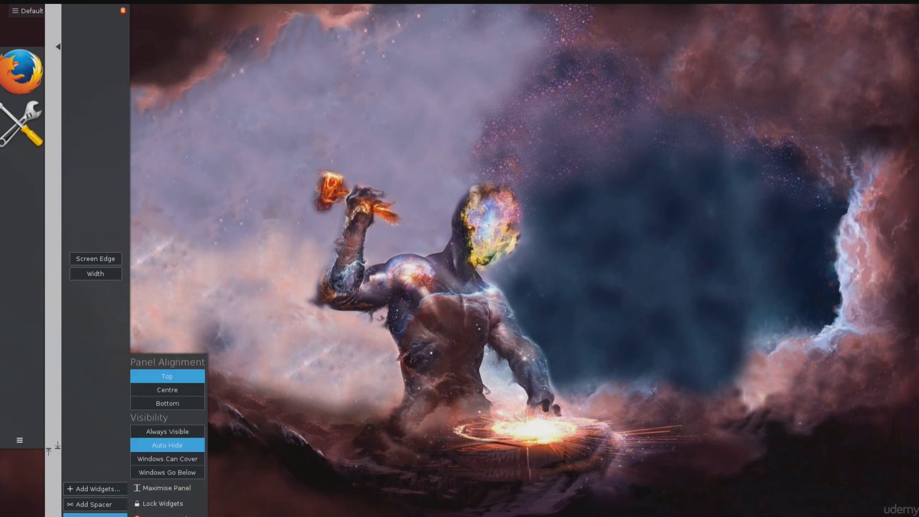
{"action": "left_click", "coordinate": [183, 515]}
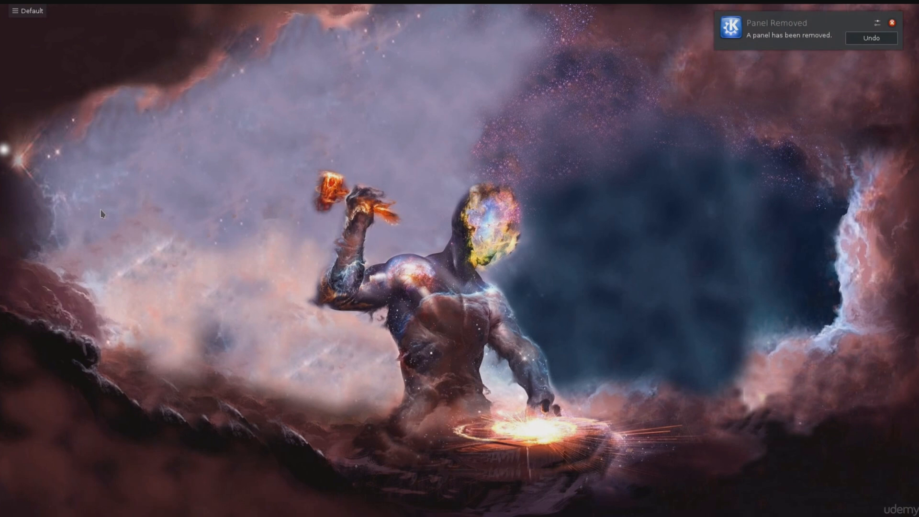
Step: Dismiss the removed-panel notification and view the system tray's hidden status items and active network connections
{"action": "left_click", "coordinate": [889, 39]}
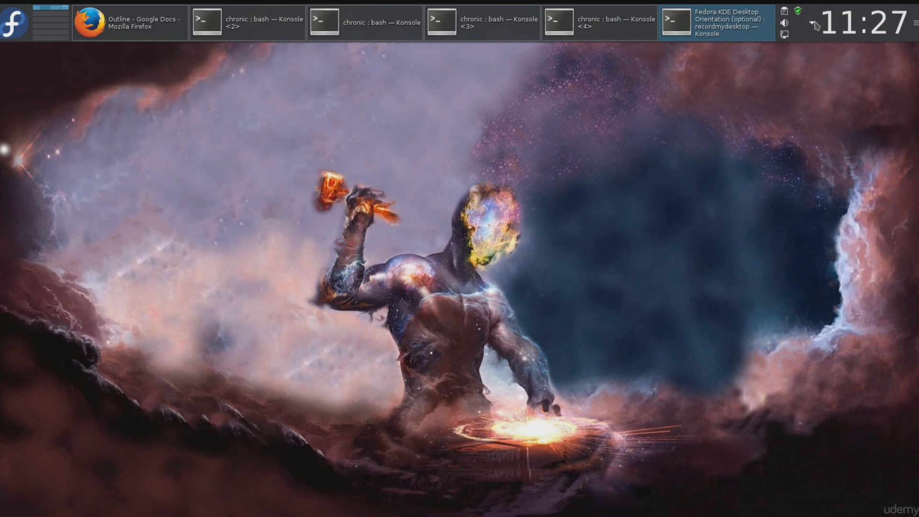
{"action": "left_click", "coordinate": [813, 24]}
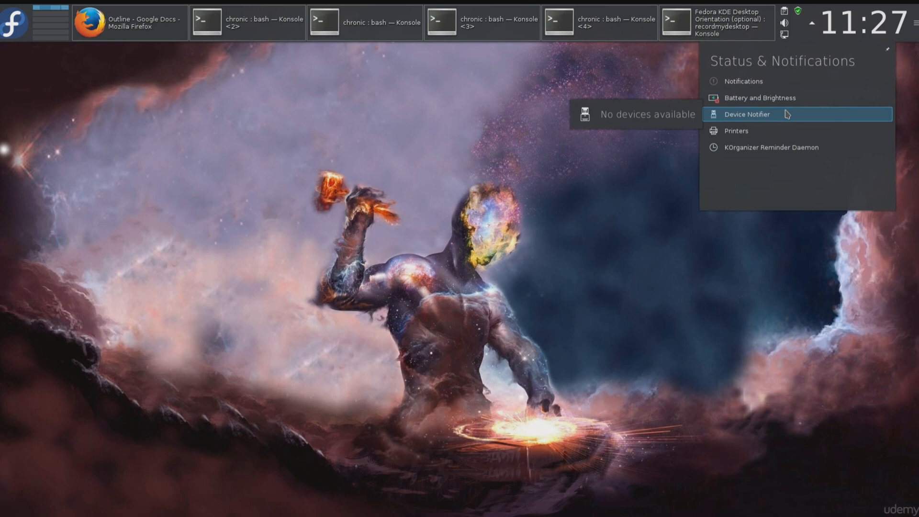
{"action": "left_click", "coordinate": [785, 35]}
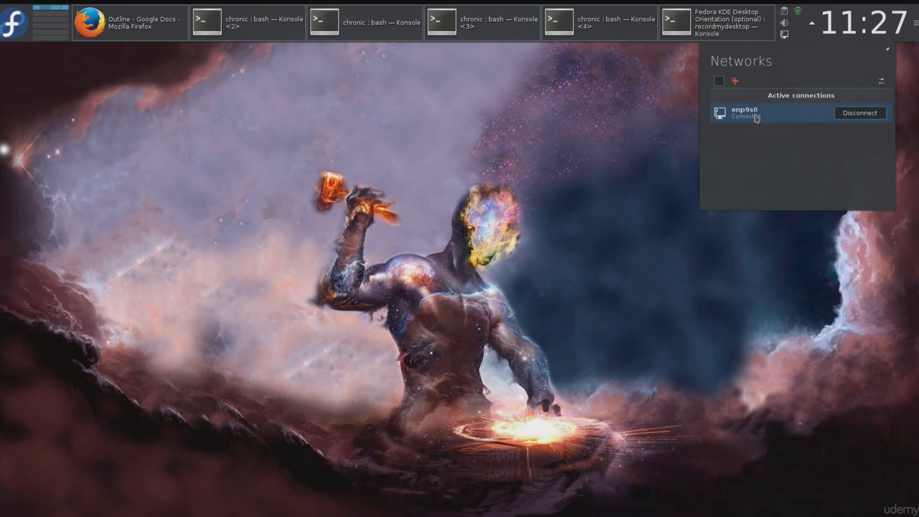
{"action": "left_click", "coordinate": [486, 120]}
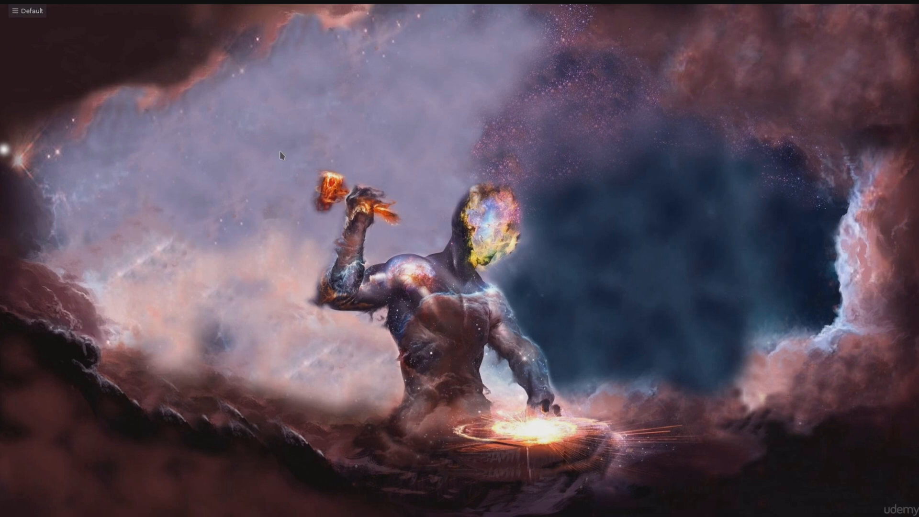
Step: Open System Settings from the application launcher and view the Display and Monitor configuration
{"action": "left_click", "coordinate": [15, 23]}
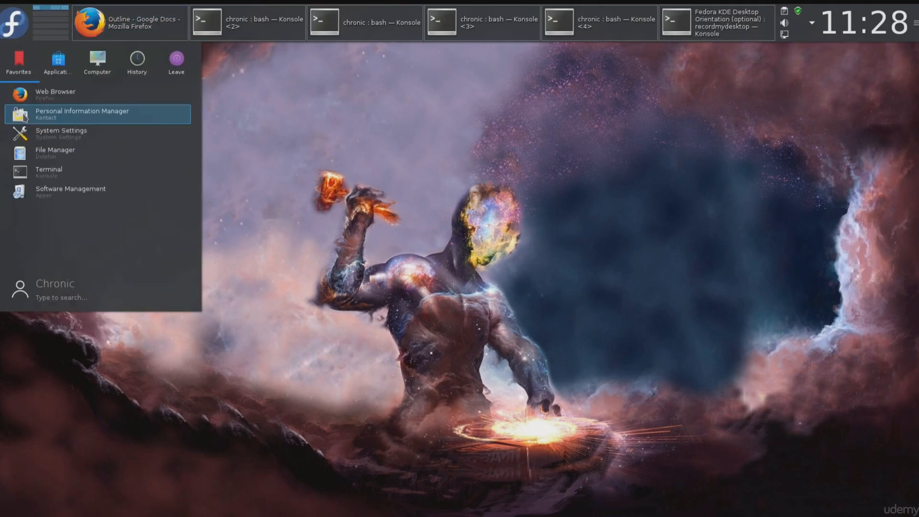
{"action": "left_click", "coordinate": [56, 136]}
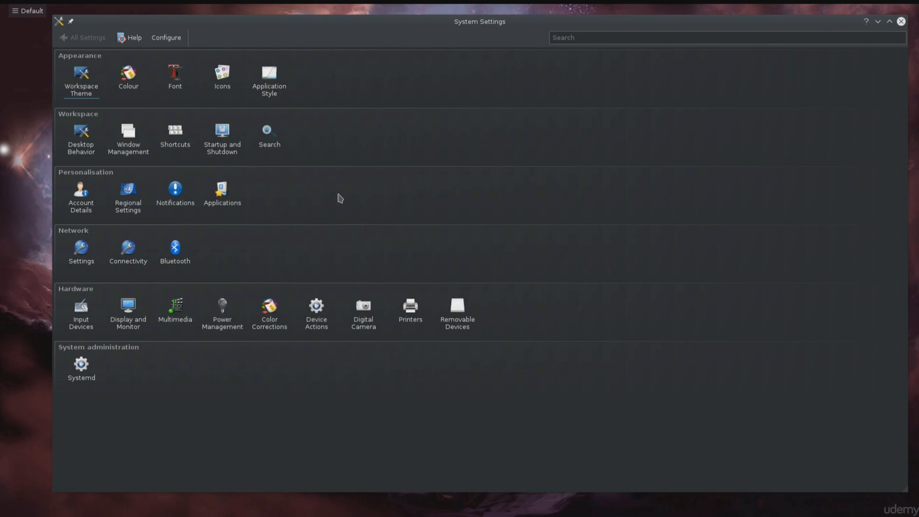
{"action": "left_click", "coordinate": [128, 311]}
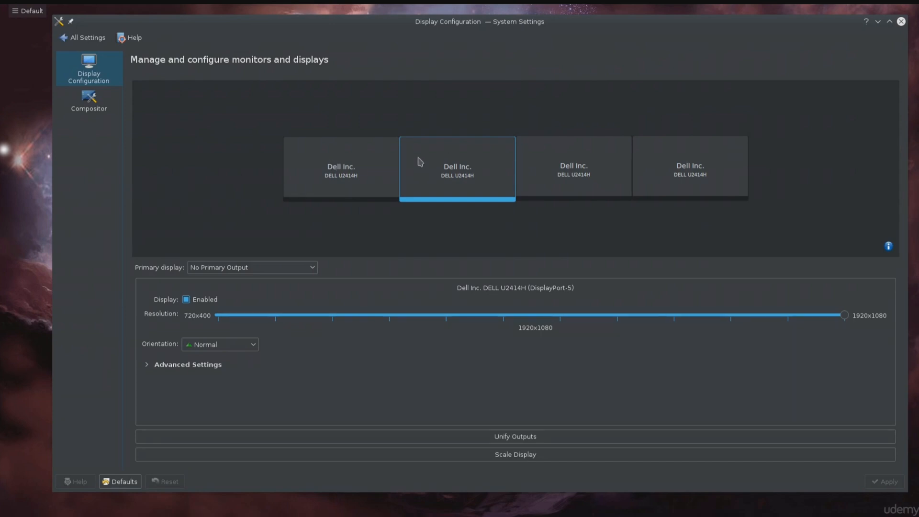
{"action": "left_click", "coordinate": [90, 44]}
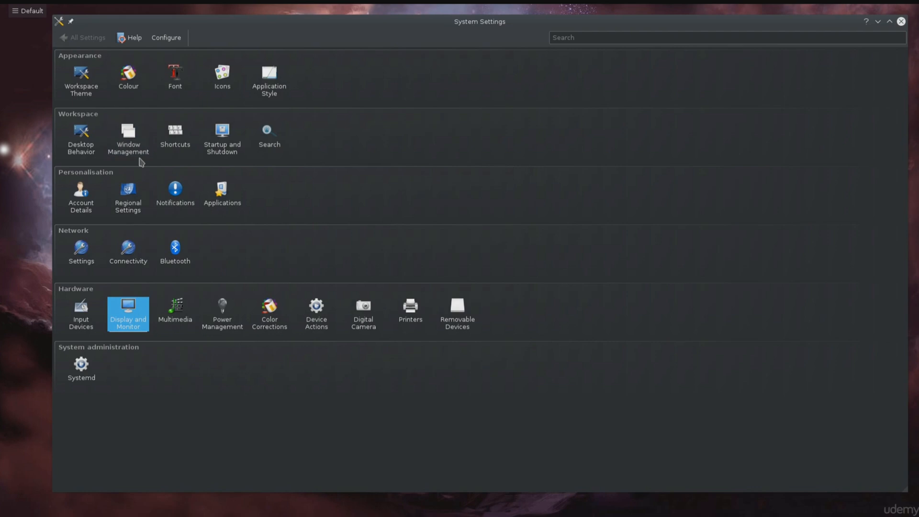
Step: Apply the Breeze Light desktop theme in the Workspace Theme settings and replace it with the Oxygen theme
{"action": "left_click", "coordinate": [94, 93]}
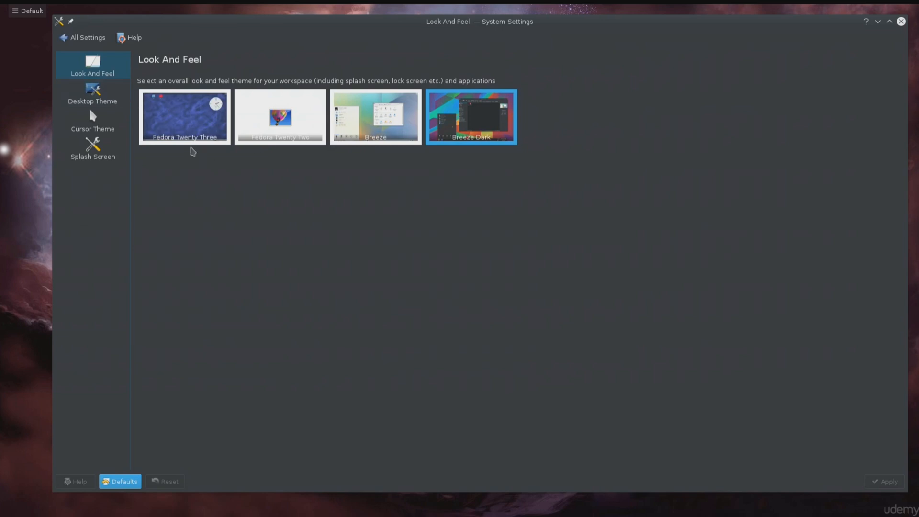
{"action": "left_click", "coordinate": [111, 99]}
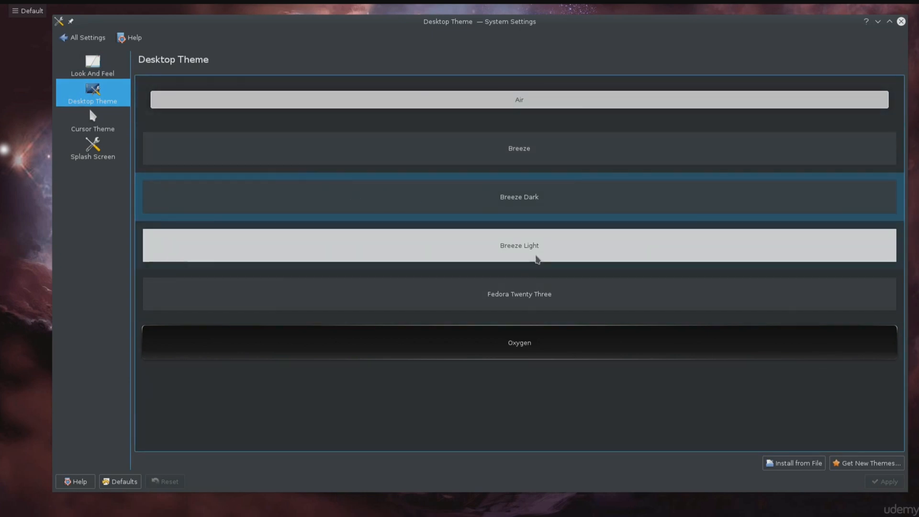
{"action": "left_click", "coordinate": [584, 239]}
{"action": "left_click", "coordinate": [891, 483]}
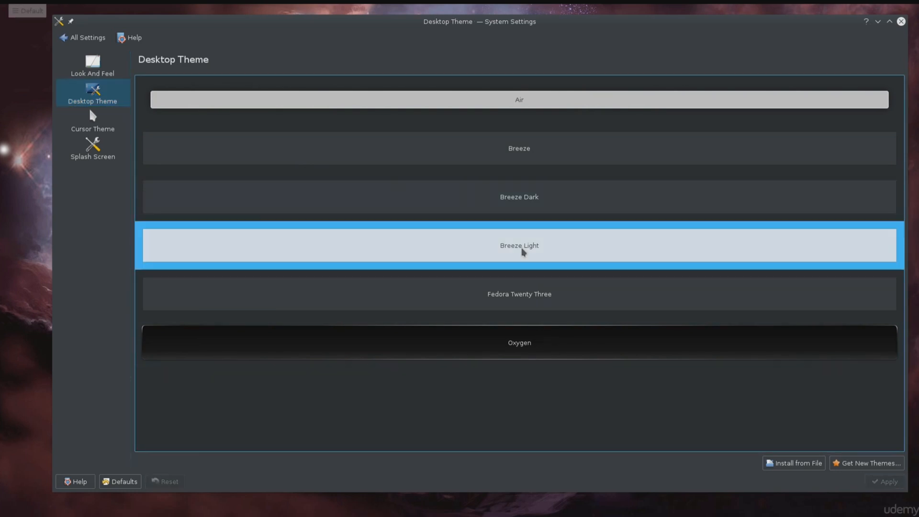
{"action": "left_click", "coordinate": [511, 336]}
{"action": "left_click", "coordinate": [885, 481]}
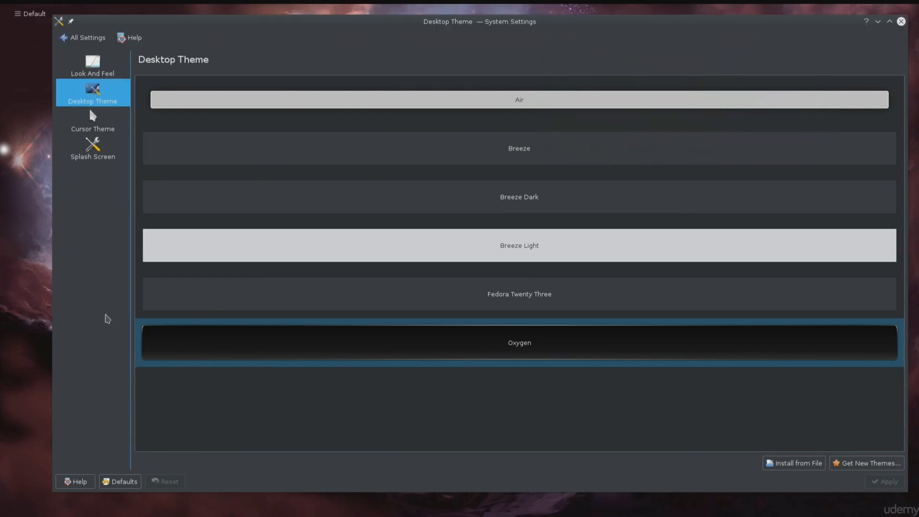
Step: View the available cursor themes and splash screen themes, and return to the settings overview
{"action": "left_click", "coordinate": [103, 134]}
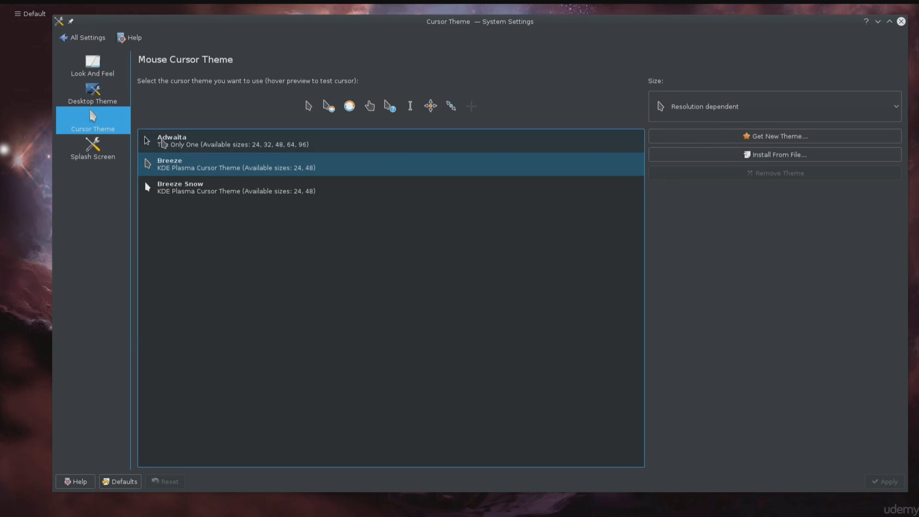
{"action": "left_click", "coordinate": [121, 144]}
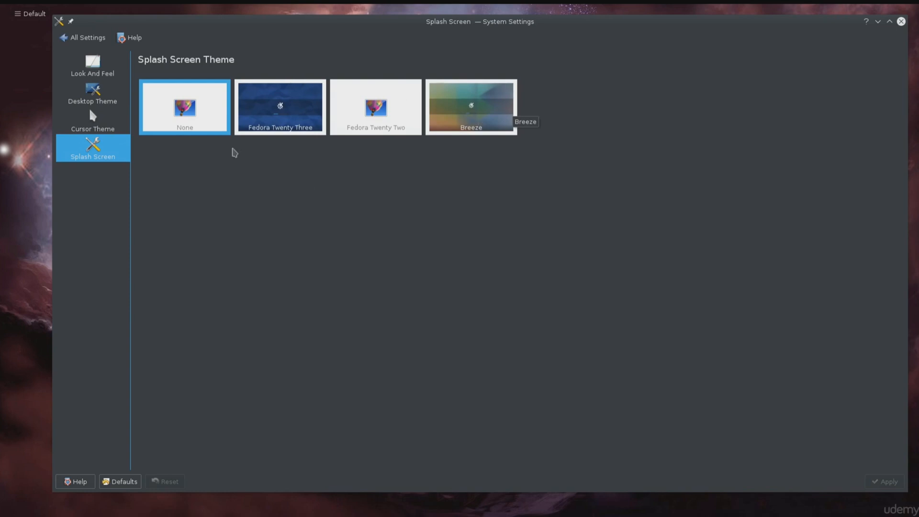
{"action": "left_click", "coordinate": [83, 40]}
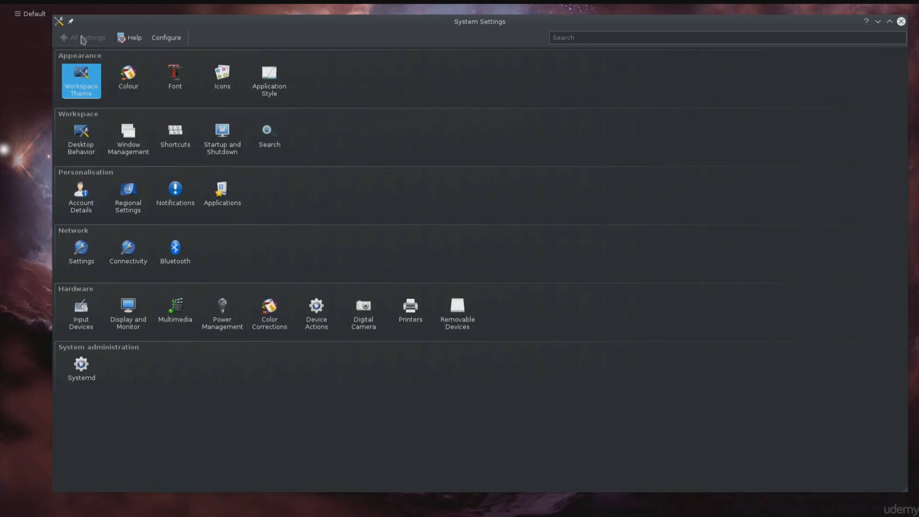
Step: View the Fonts settings and the installed fonts in Font Management, and return to the settings overview
{"action": "left_click", "coordinate": [175, 77]}
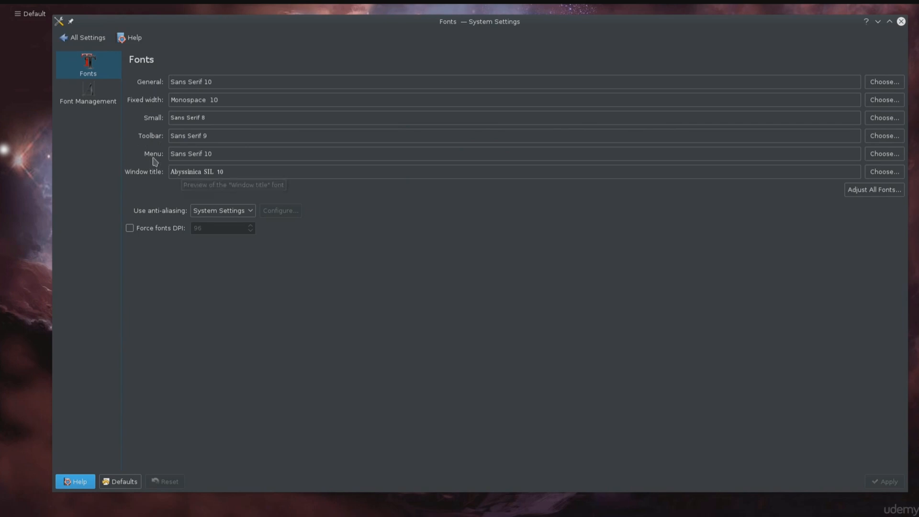
{"action": "left_click", "coordinate": [91, 96]}
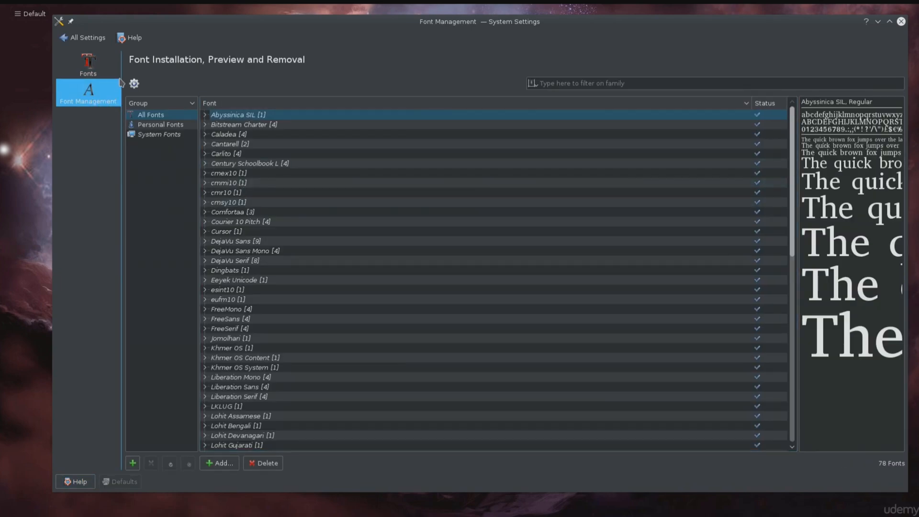
{"action": "left_click", "coordinate": [96, 40]}
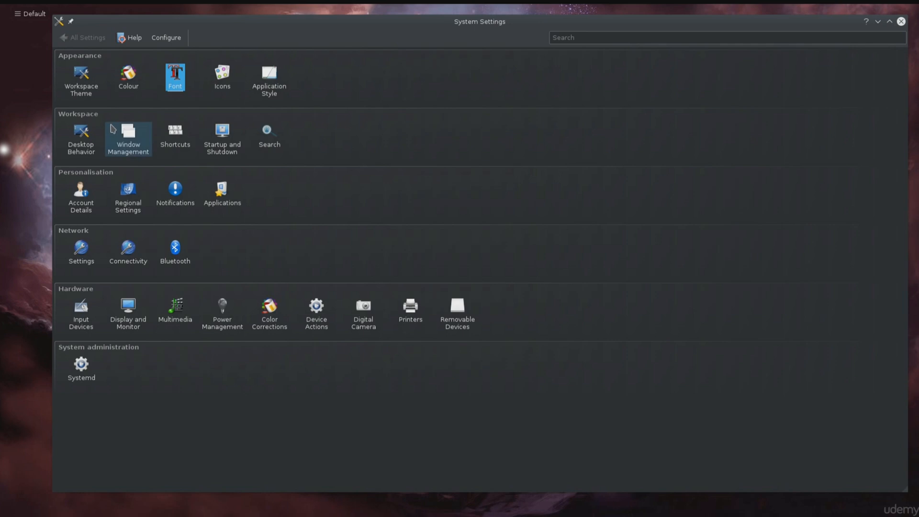
Step: View the widget style and the window decoration theme and button options in the Application Style settings
{"action": "left_click", "coordinate": [267, 93]}
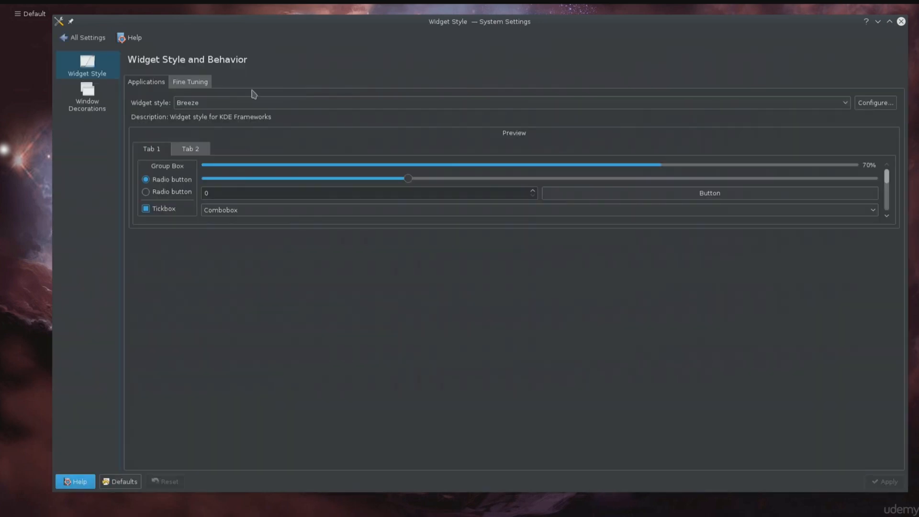
{"action": "left_click", "coordinate": [107, 101]}
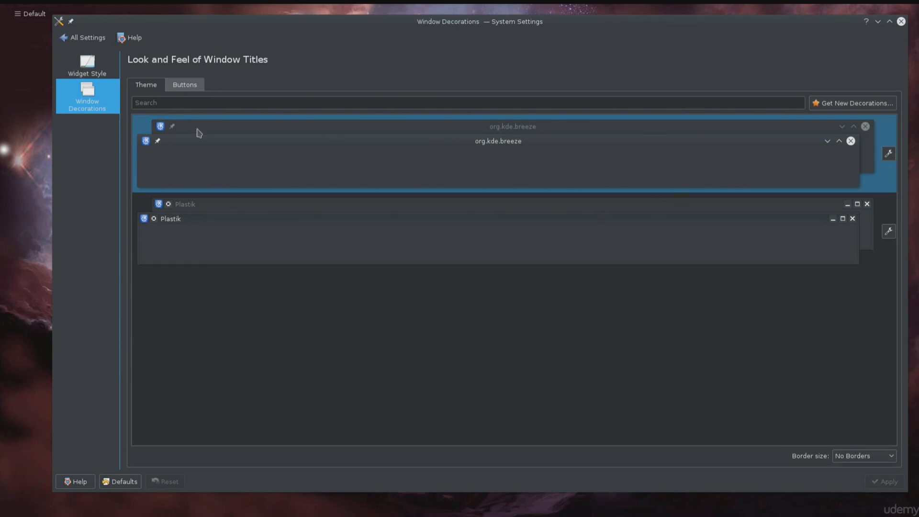
{"action": "left_click", "coordinate": [186, 89]}
{"action": "left_click", "coordinate": [152, 87]}
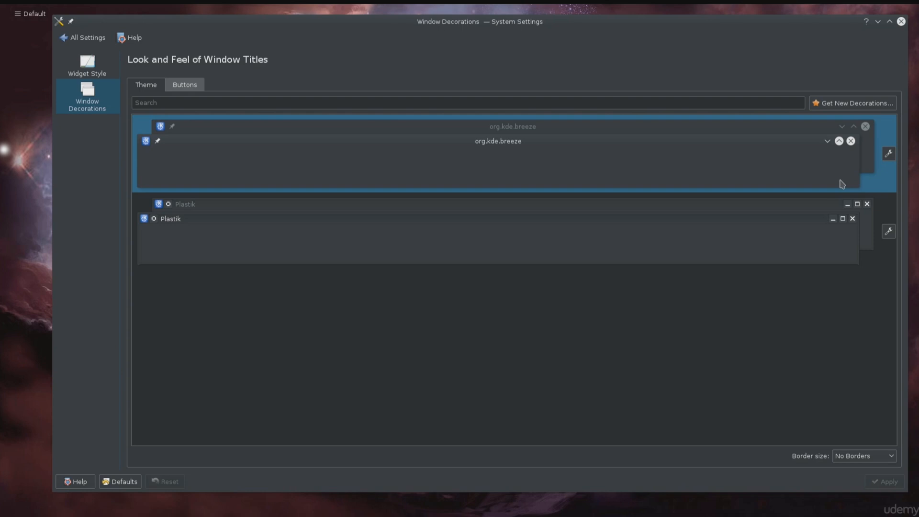
Step: Try the Plastik window decoration, reselect org.kde.breeze, and leave the Window Decorations settings
{"action": "left_click", "coordinate": [727, 256]}
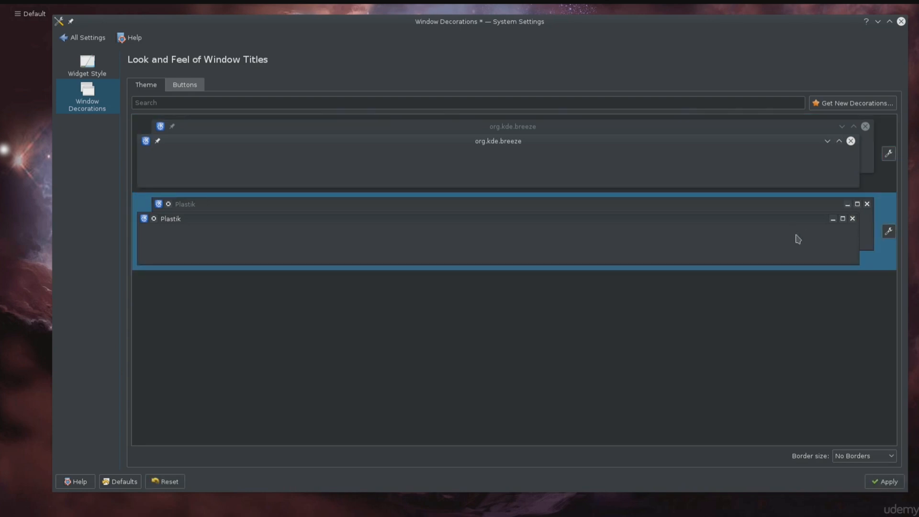
{"action": "left_click", "coordinate": [786, 180]}
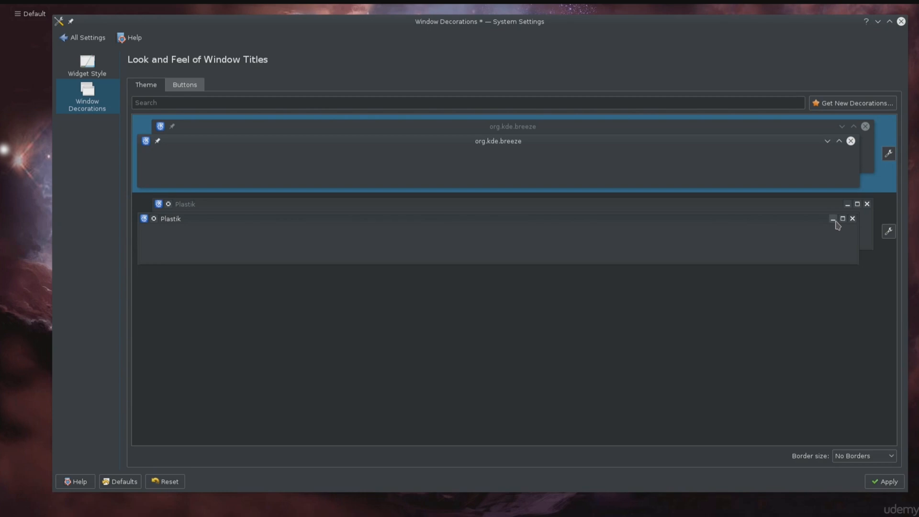
{"action": "left_click", "coordinate": [86, 38]}
{"action": "left_click", "coordinate": [516, 260]}
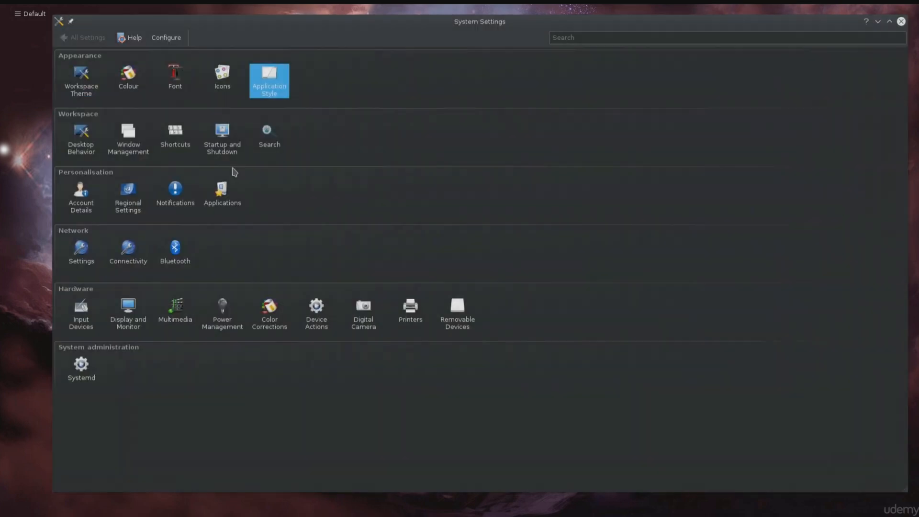
Step: Open the Desktop Effects page of Desktop Behavior and shrink and reposition the System Settings window
{"action": "left_click", "coordinate": [89, 154]}
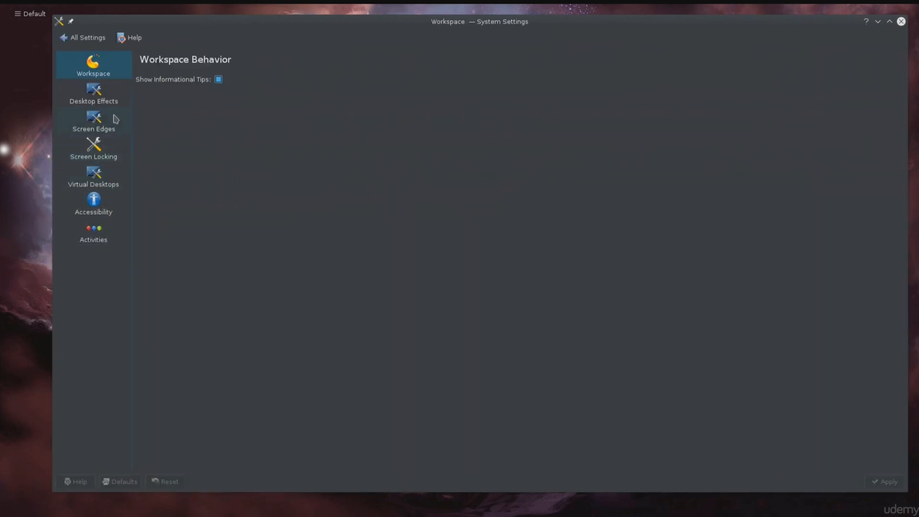
{"action": "left_click", "coordinate": [108, 97]}
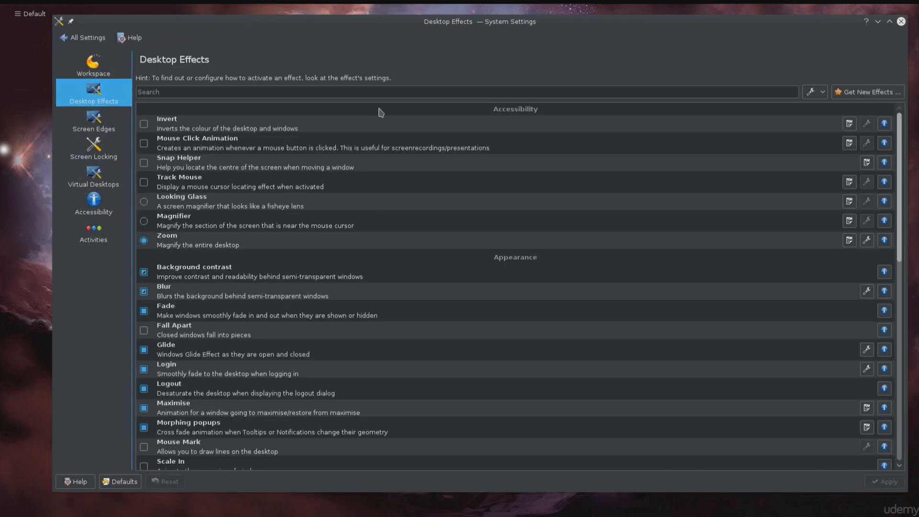
{"action": "left_click_drag", "start_coordinate": [514, 36], "coordinate": [498, 81]}
{"action": "left_click_drag", "start_coordinate": [880, 58], "coordinate": [735, 280]}
{"action": "left_click_drag", "start_coordinate": [435, 275], "coordinate": [550, 124]}
Step: Open a Konsole terminal window and switch the focus between it and the System Settings window
{"action": "key", "text": "ctrl+alt+t"}
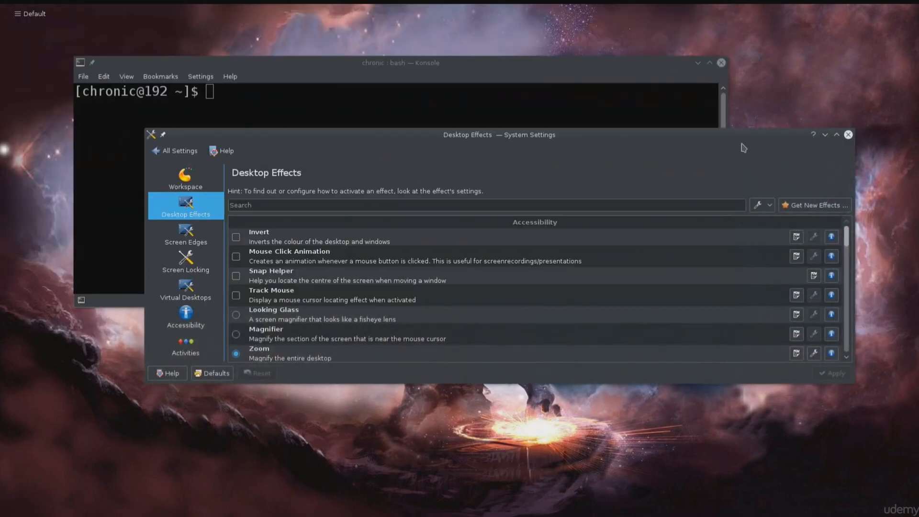
{"action": "left_click", "coordinate": [540, 87]}
{"action": "left_click", "coordinate": [757, 159]}
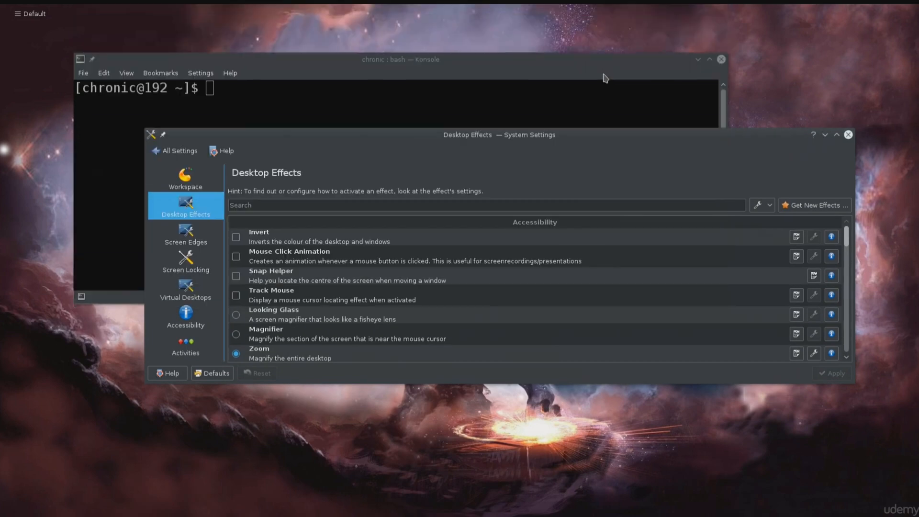
{"action": "left_click", "coordinate": [605, 76]}
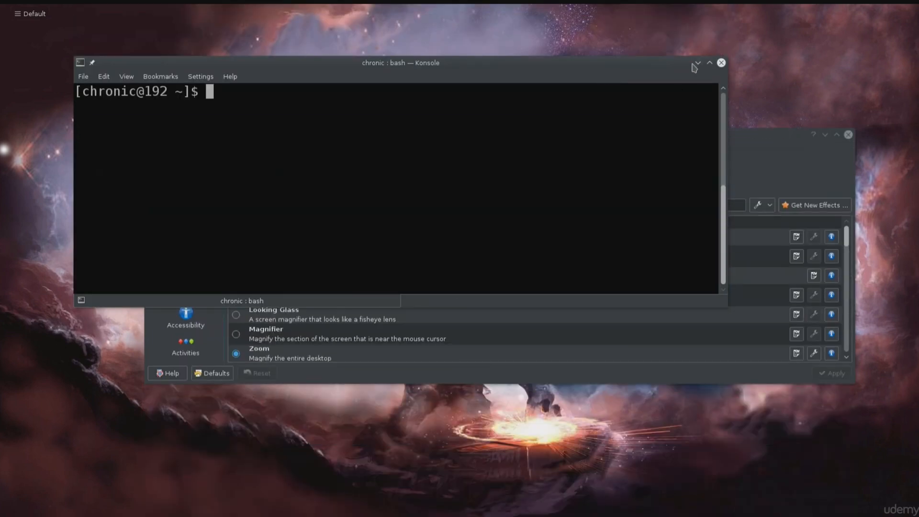
Step: Minimize the Konsole window, restore it from the taskbar, and move it off this display to the adjacent one
{"action": "left_click", "coordinate": [697, 63]}
{"action": "mouse_move", "coordinate": [388, 5]}
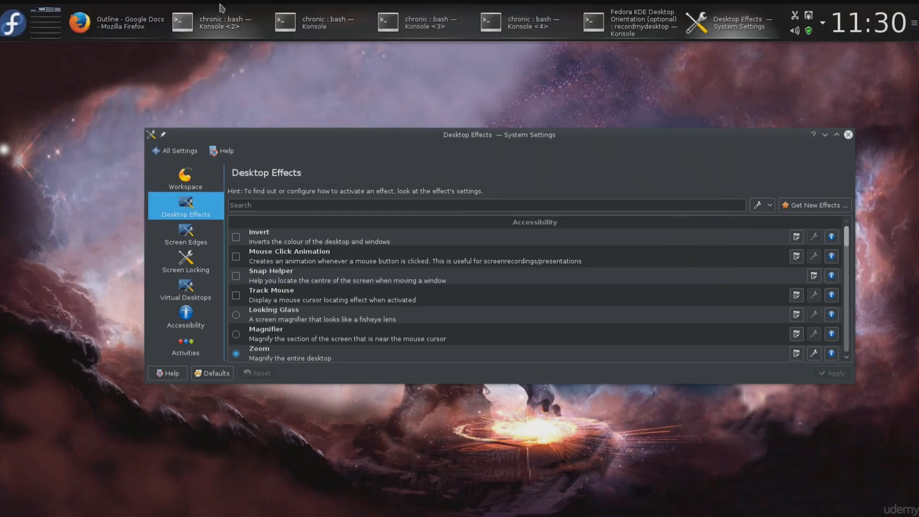
{"action": "mouse_move", "coordinate": [310, 10]}
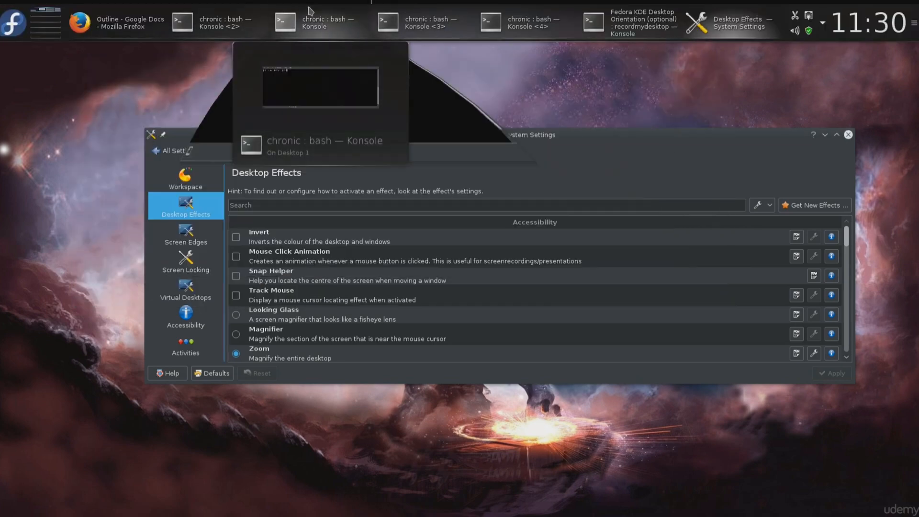
{"action": "left_click", "coordinate": [310, 11]}
{"action": "left_click_drag", "start_coordinate": [683, 66], "coordinate": [0, 65]}
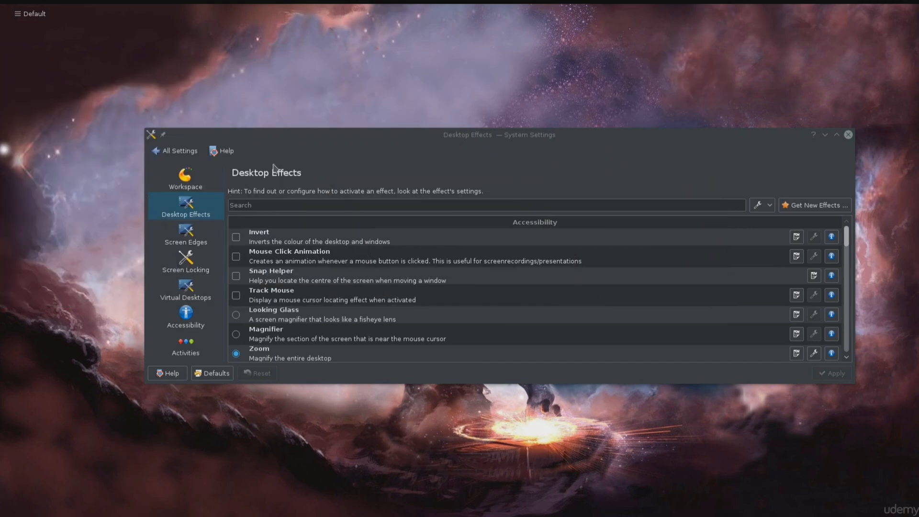
Step: Maximise the System Settings window and look through the Desktop Effects list from Accessibility down to Window Management
{"action": "double_click", "coordinate": [495, 135]}
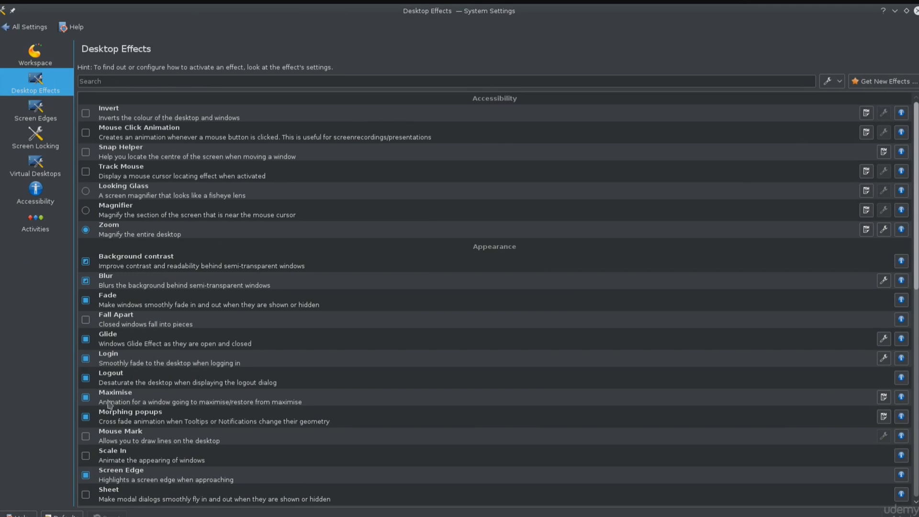
{"action": "scroll", "coordinate": [191, 438], "scroll_direction": "down", "scroll_amount": 2}
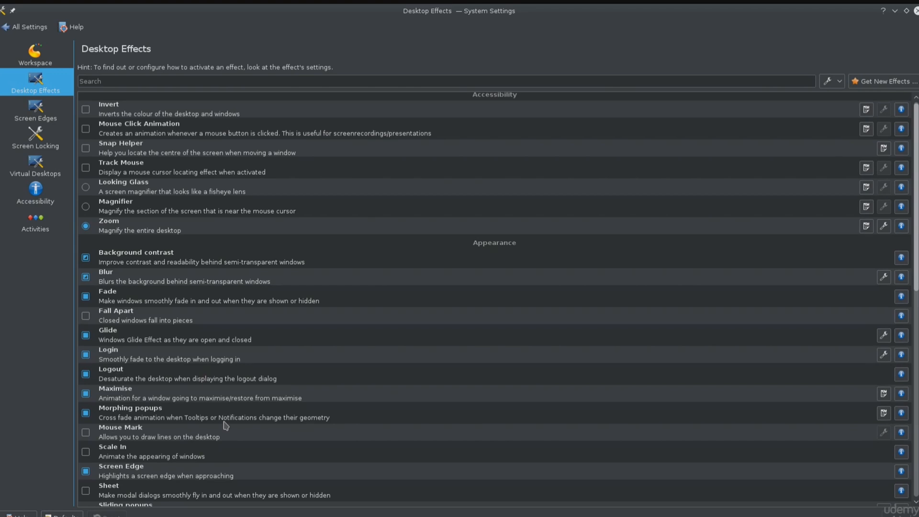
{"action": "scroll", "coordinate": [226, 426], "scroll_direction": "down", "scroll_amount": 1}
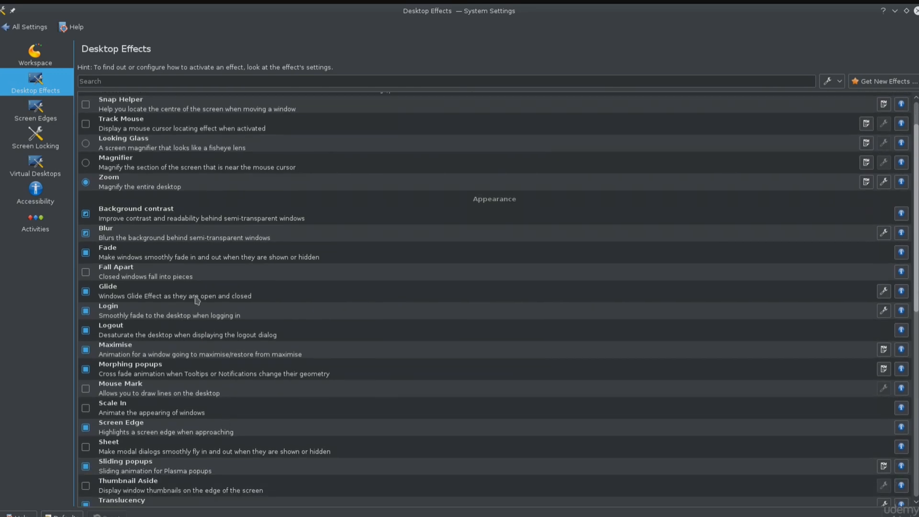
{"action": "scroll", "coordinate": [198, 316], "scroll_direction": "down", "scroll_amount": 4}
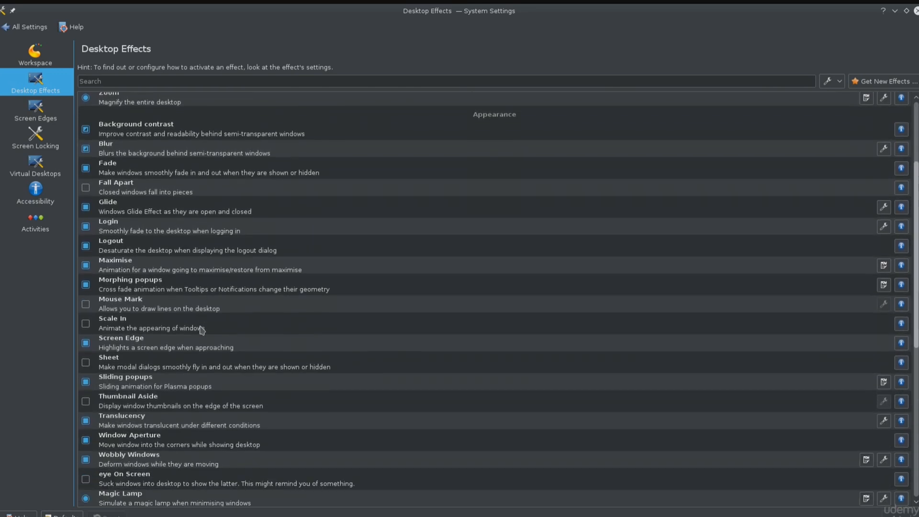
{"action": "scroll", "coordinate": [202, 330], "scroll_direction": "down", "scroll_amount": 10}
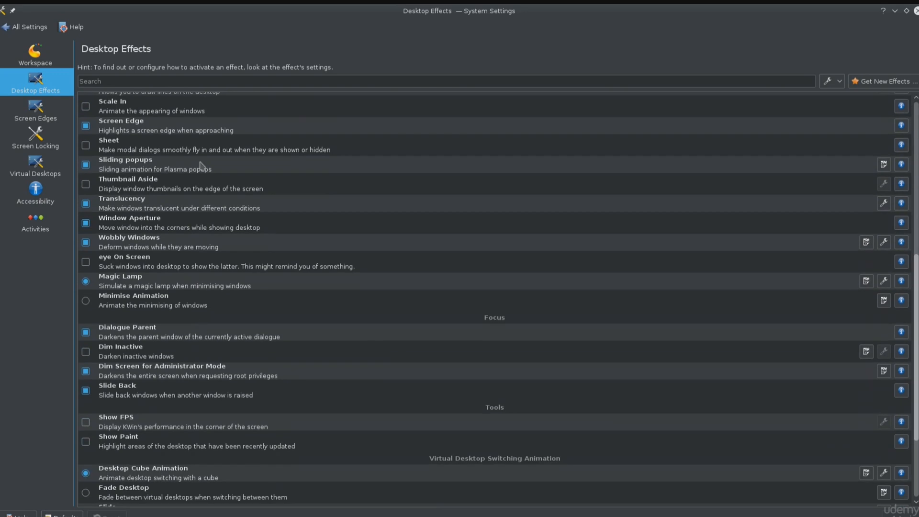
{"action": "scroll", "coordinate": [202, 407], "scroll_direction": "down", "scroll_amount": 4}
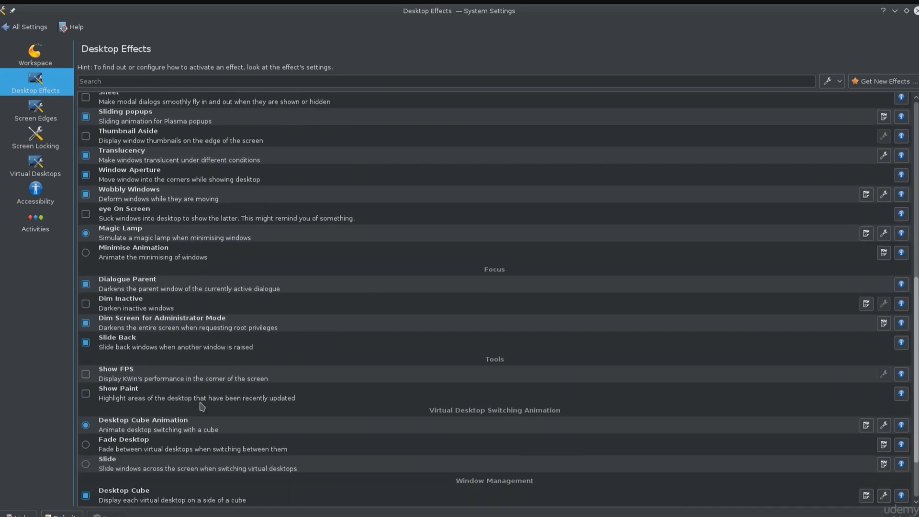
{"action": "scroll", "coordinate": [193, 416], "scroll_direction": "down", "scroll_amount": 2}
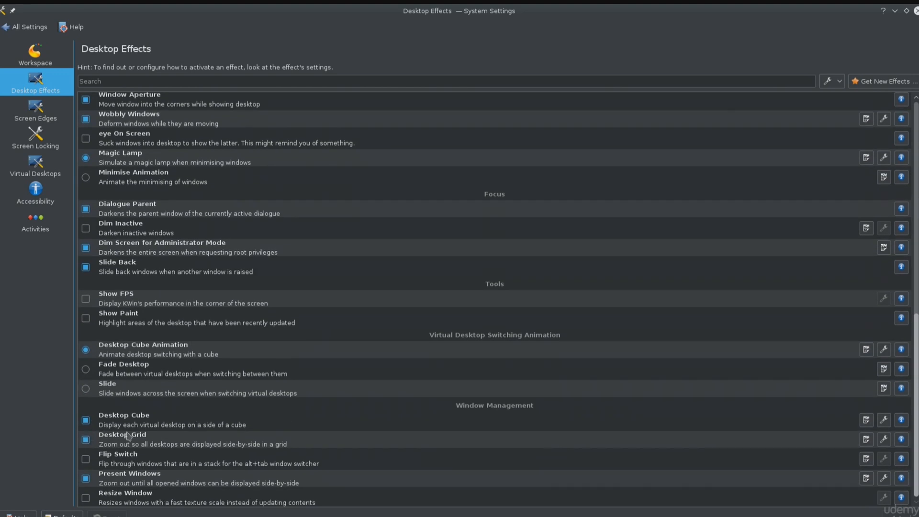
Step: Select the Desktop Cube effect, preview the virtual desktops on the cube, and return to the Desktop Effects list
{"action": "left_click", "coordinate": [158, 423]}
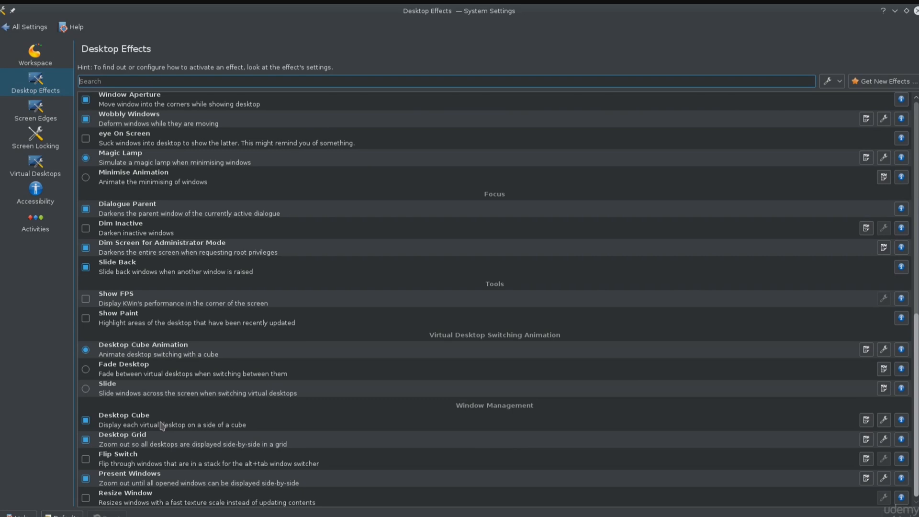
{"action": "left_click", "coordinate": [162, 425]}
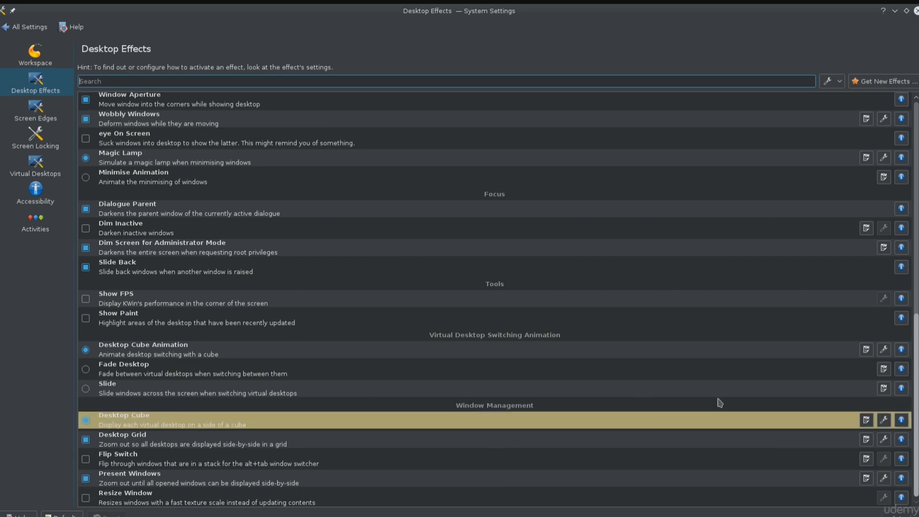
{"action": "key", "text": "ctrl+F11"}
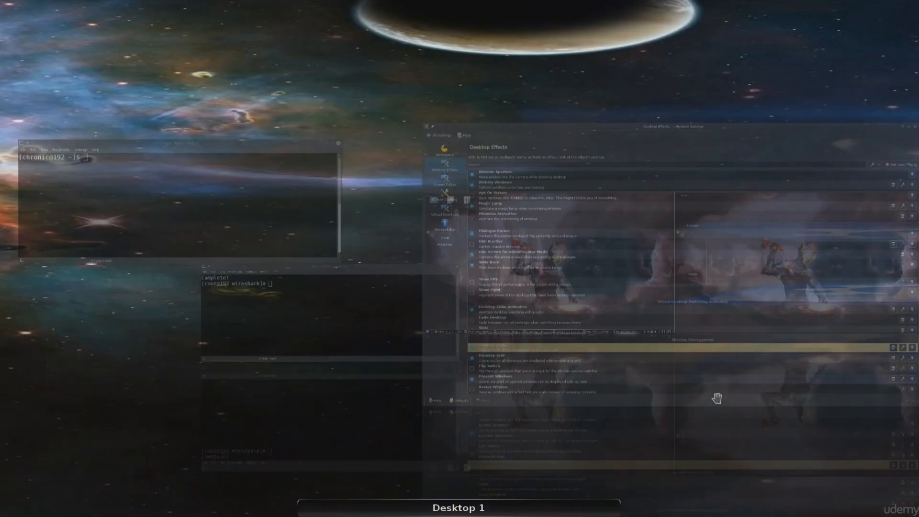
{"action": "key", "text": "Escape"}
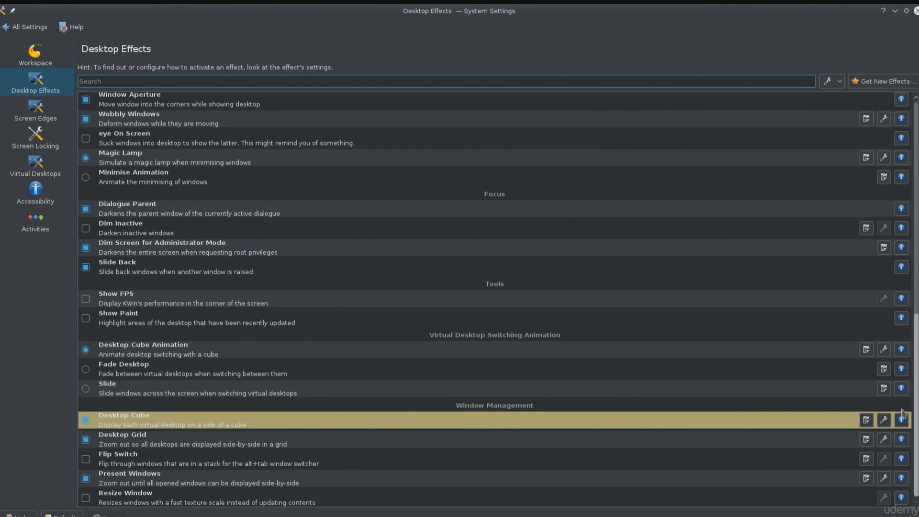
Step: Open the Desktop Cube effect's settings, review the basic and advanced options, and close them without changes
{"action": "left_click", "coordinate": [883, 419]}
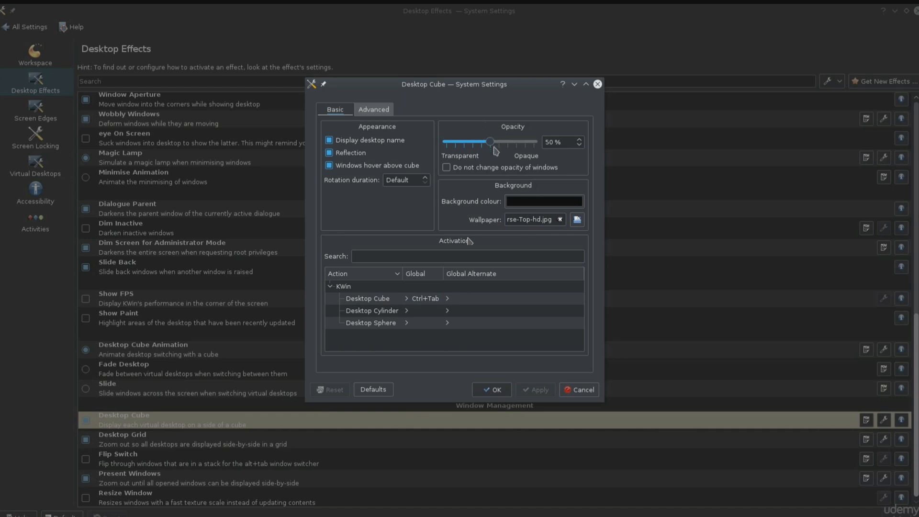
{"action": "left_click", "coordinate": [383, 113]}
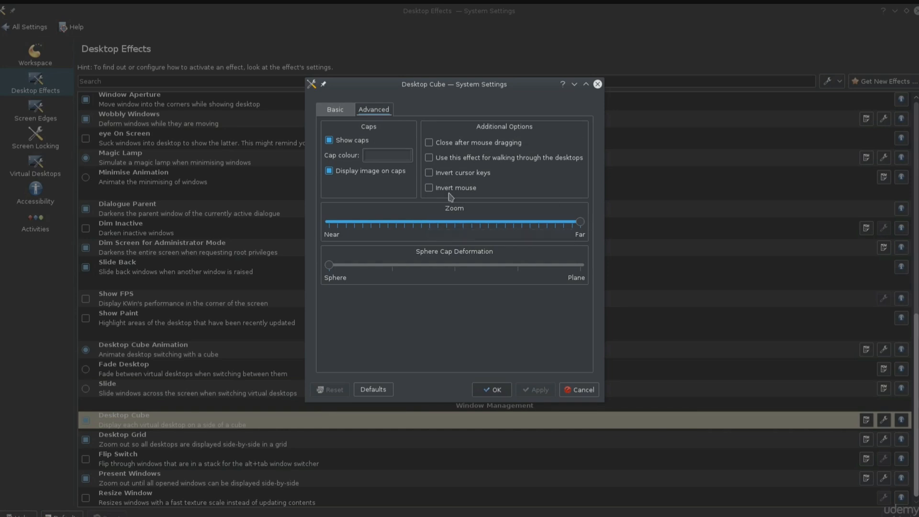
{"action": "left_click", "coordinate": [342, 111]}
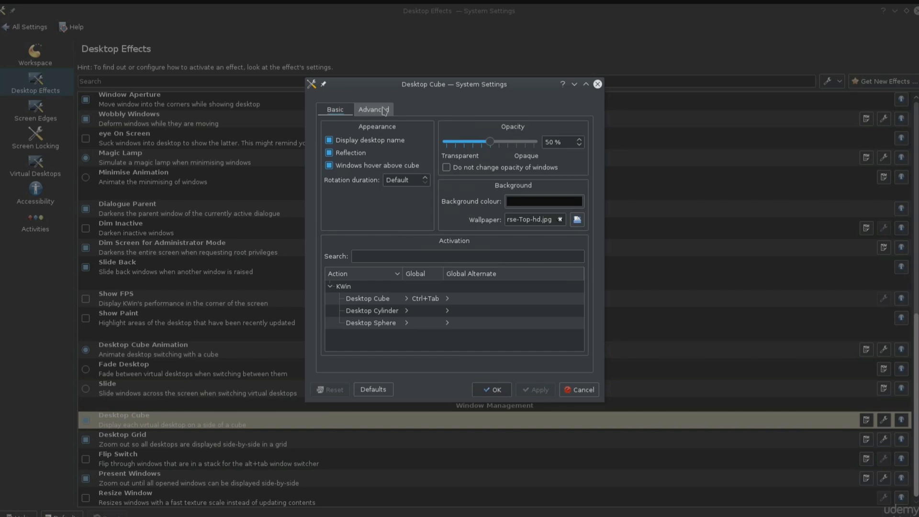
{"action": "left_click", "coordinate": [597, 84]}
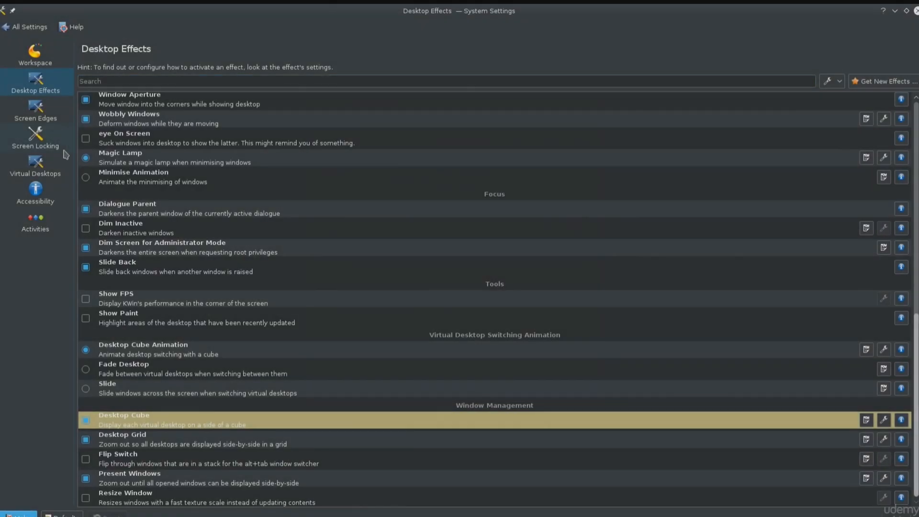
Step: View the Virtual Desktops layout settings and the Screen Locking timeouts and lock shortcut
{"action": "left_click", "coordinate": [45, 168]}
{"action": "double_click", "coordinate": [164, 105]}
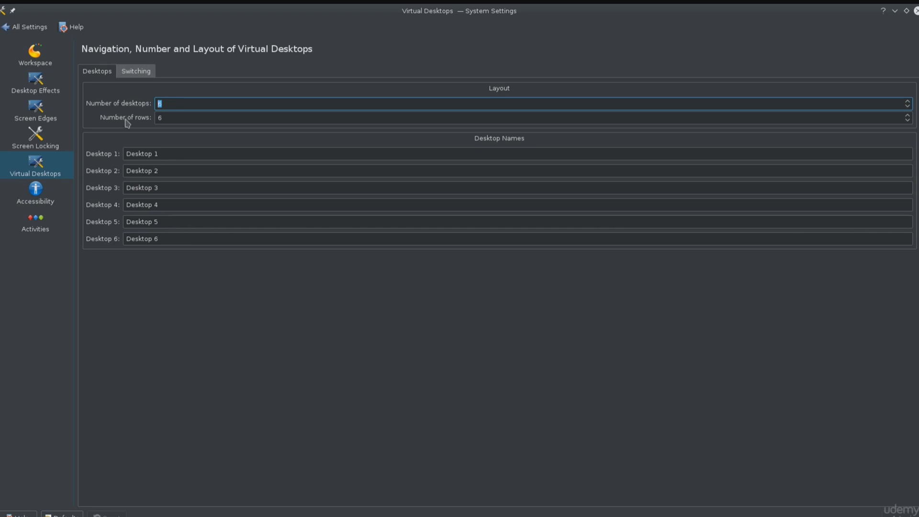
{"action": "left_click", "coordinate": [52, 148]}
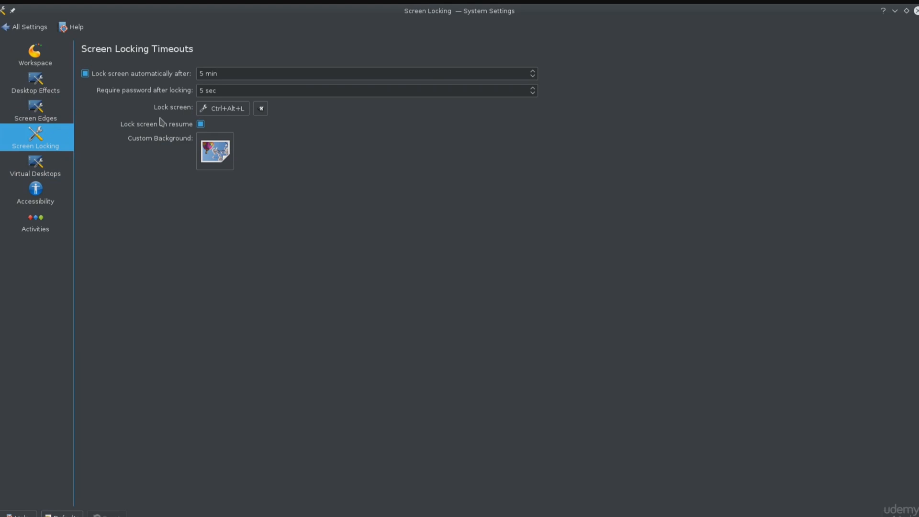
{"action": "left_click_drag", "start_coordinate": [148, 112], "coordinate": [161, 109]}
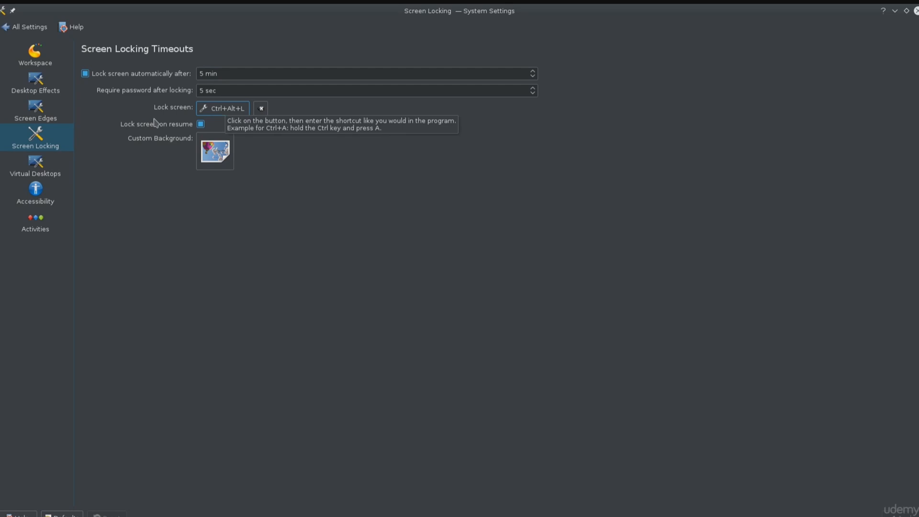
Step: Open the Screen Edges page, trigger the upper-left screen corner's window overview, and return to System Settings
{"action": "left_click", "coordinate": [30, 115]}
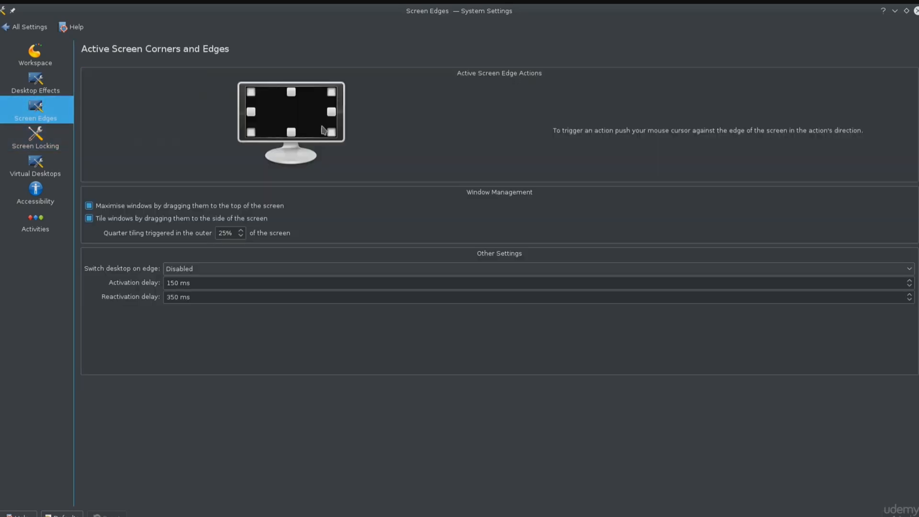
{"action": "mouse_move", "coordinate": [0, 0]}
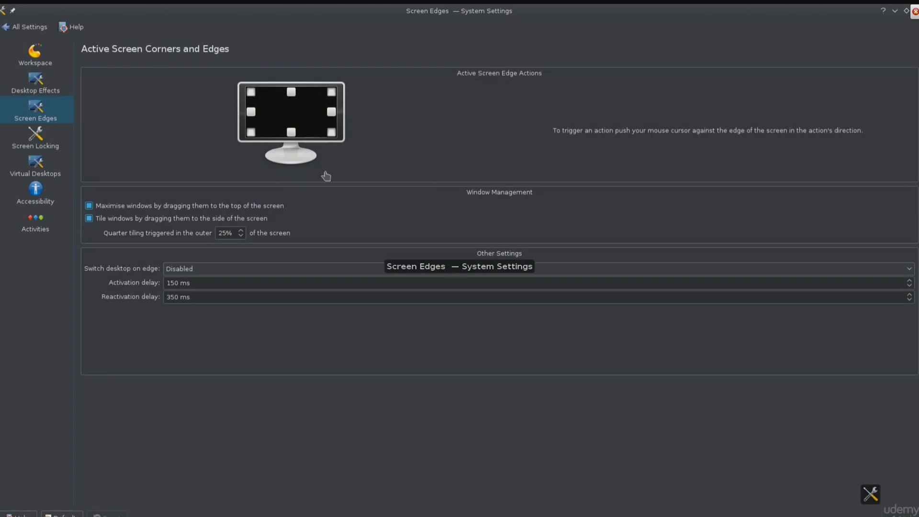
{"action": "left_click", "coordinate": [324, 176]}
Step: Restore the System Settings window to its smaller size and demonstrate the upper-left corner's window overview twice more
{"action": "double_click", "coordinate": [515, 12]}
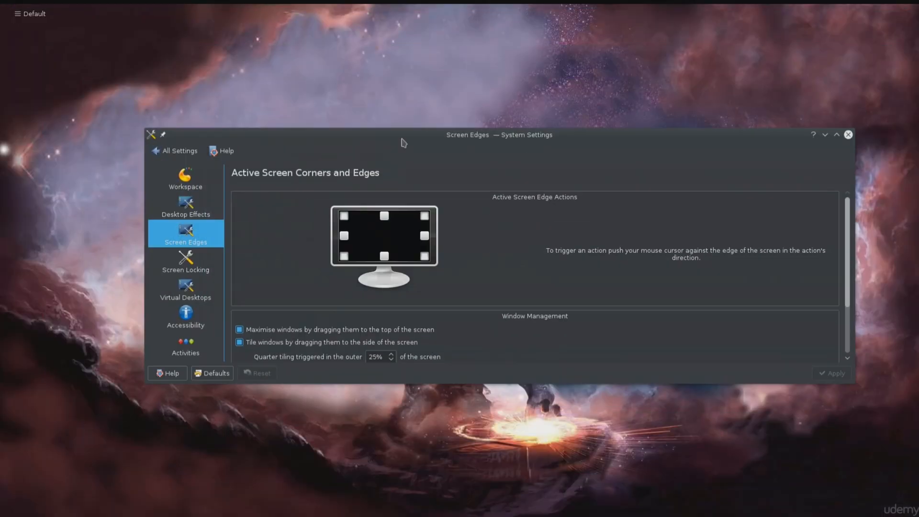
{"action": "mouse_move", "coordinate": [0, 0]}
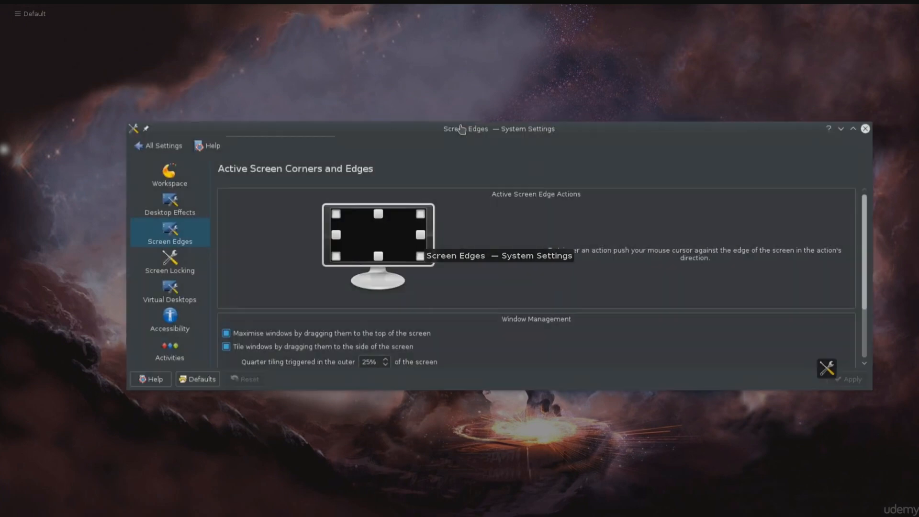
{"action": "left_click", "coordinate": [499, 135]}
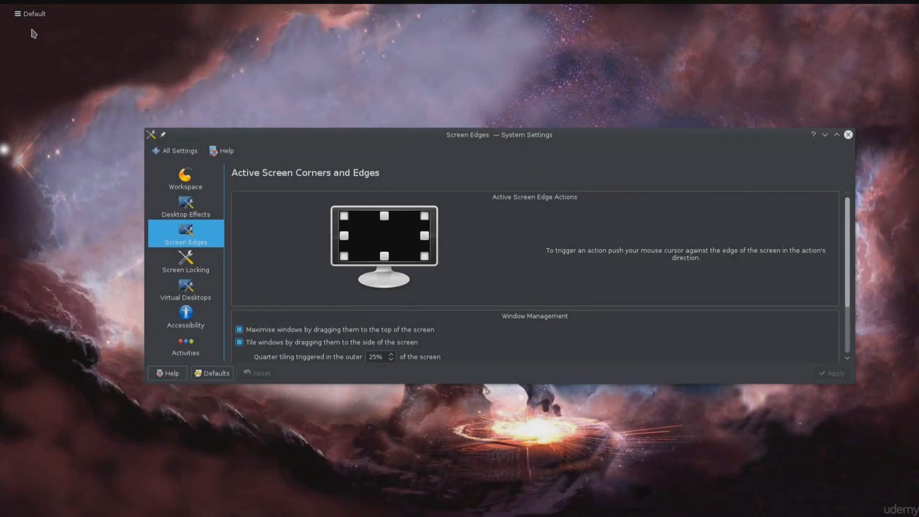
{"action": "mouse_move", "coordinate": [1, 7]}
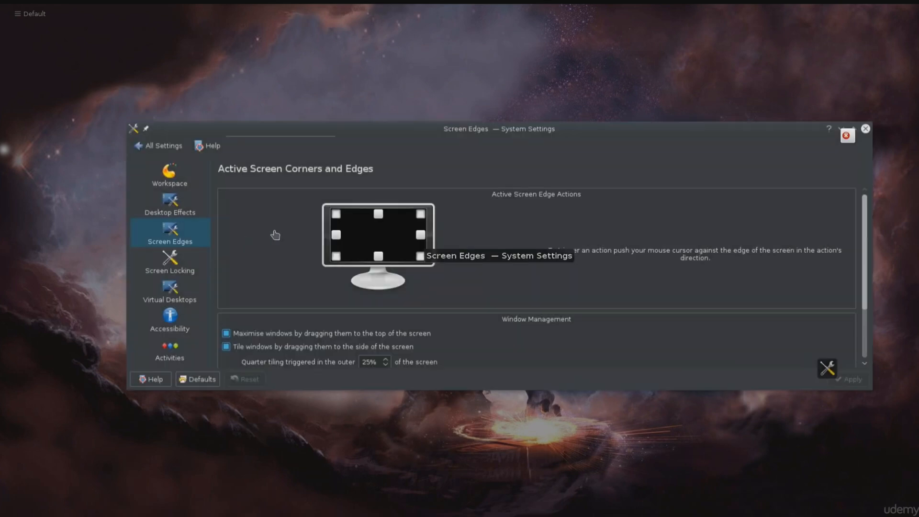
{"action": "left_click", "coordinate": [274, 235]}
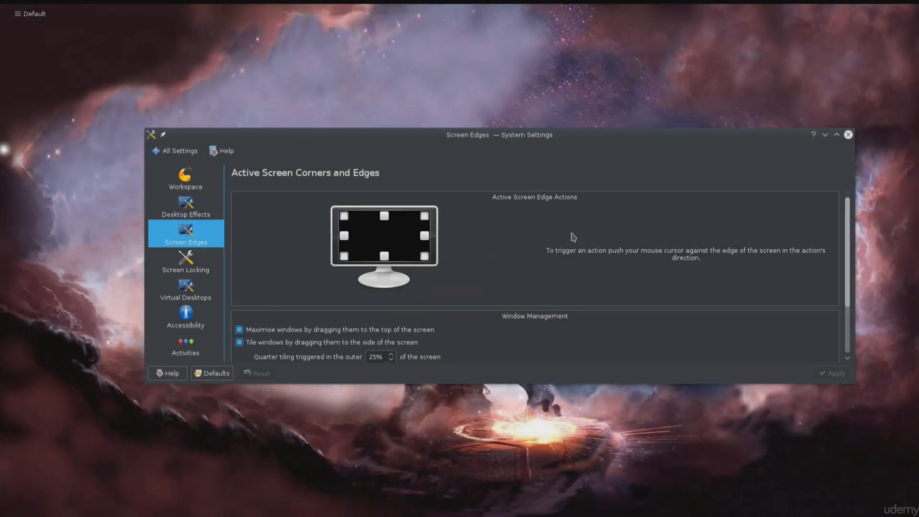
Step: Maximise System Settings and view the actions available for the upper-left screen corner, dismissing the list without changing it
{"action": "double_click", "coordinate": [577, 136]}
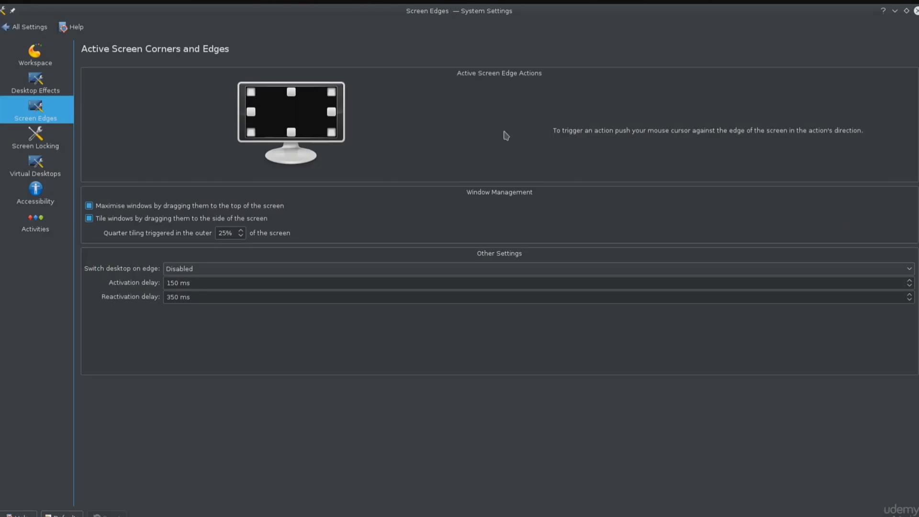
{"action": "left_click", "coordinate": [252, 94]}
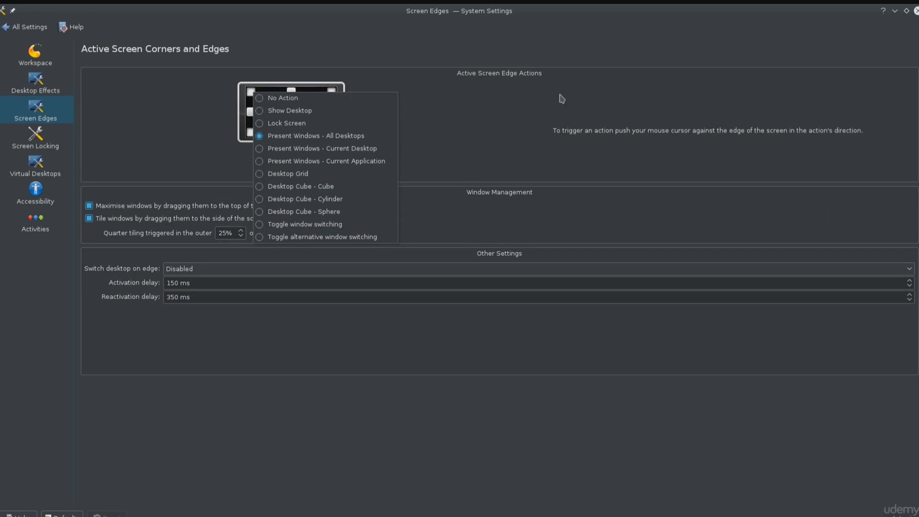
{"action": "left_click", "coordinate": [547, 123]}
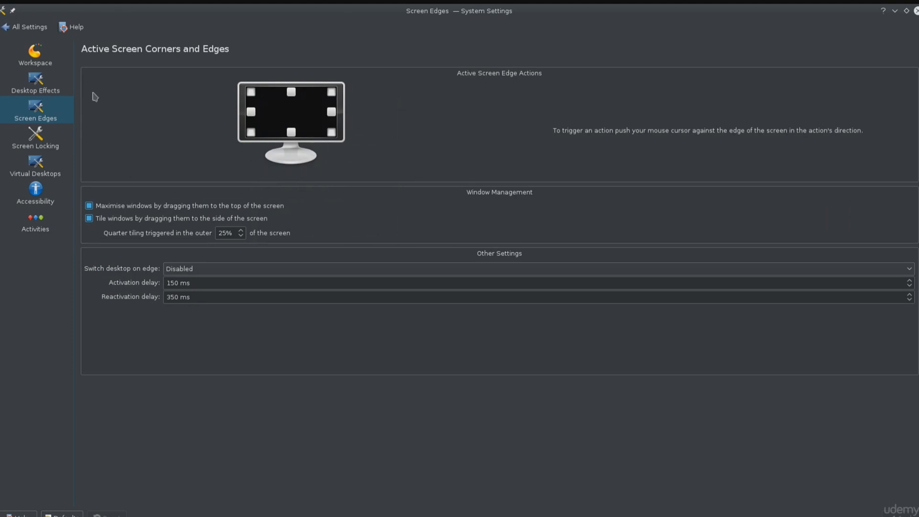
Step: View the KDE Wallet and User Manager pages of Account Details and return to the settings overview
{"action": "left_click", "coordinate": [29, 27]}
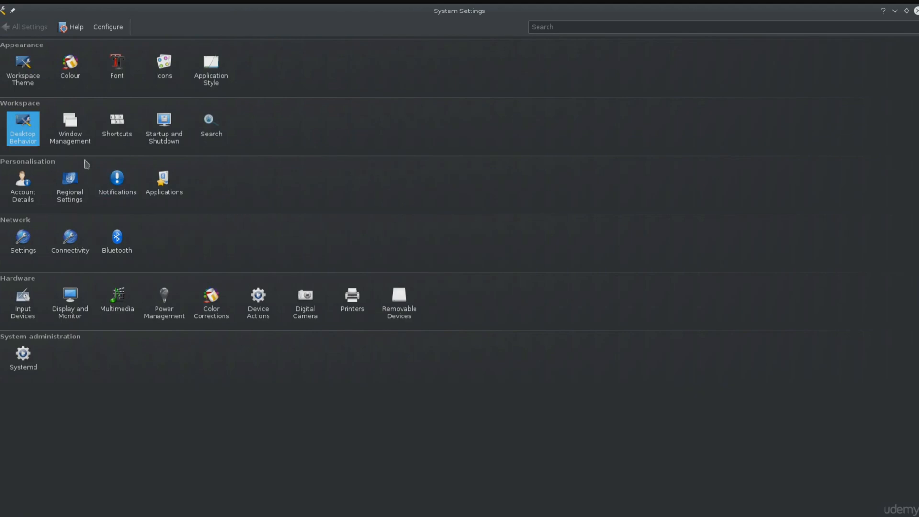
{"action": "left_click", "coordinate": [10, 201]}
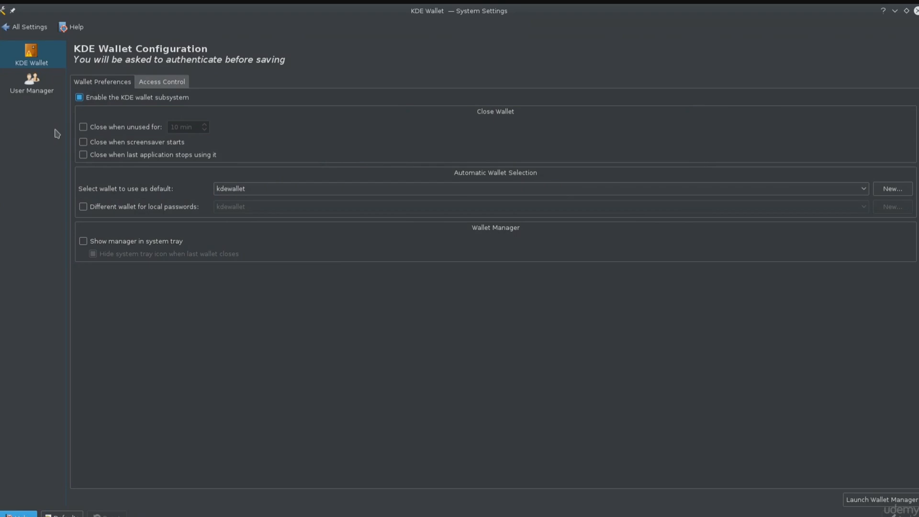
{"action": "left_click", "coordinate": [53, 96]}
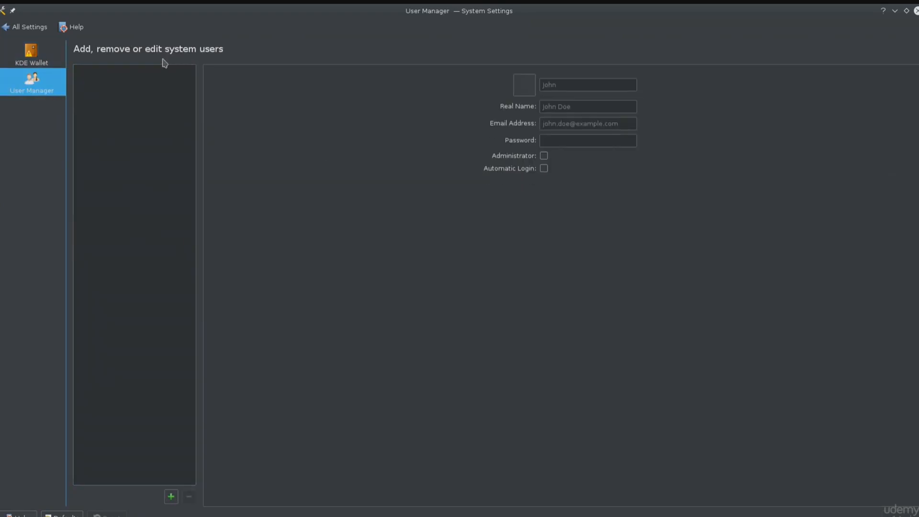
{"action": "left_click", "coordinate": [4, 27]}
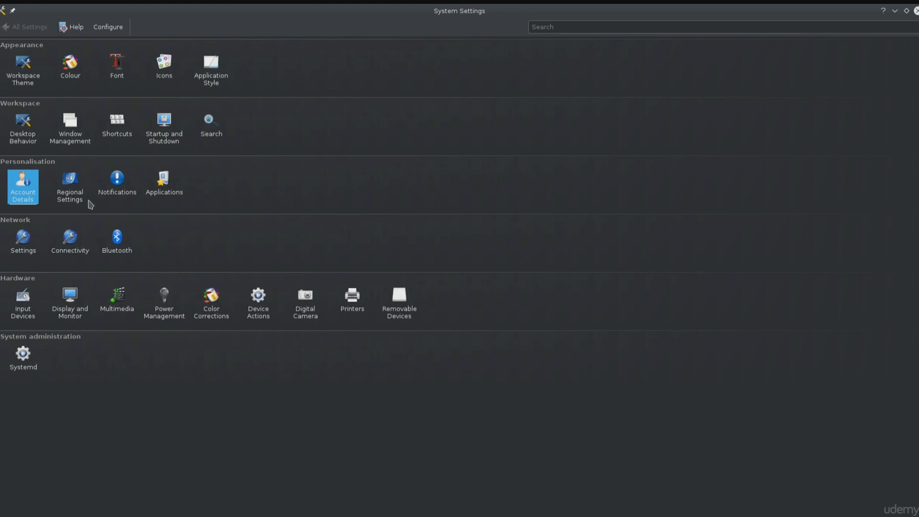
Step: View the Default Applications page, return to the overview, and open the Keyboard page of Input Devices
{"action": "mouse_move", "coordinate": [34, 195]}
{"action": "left_click", "coordinate": [170, 190]}
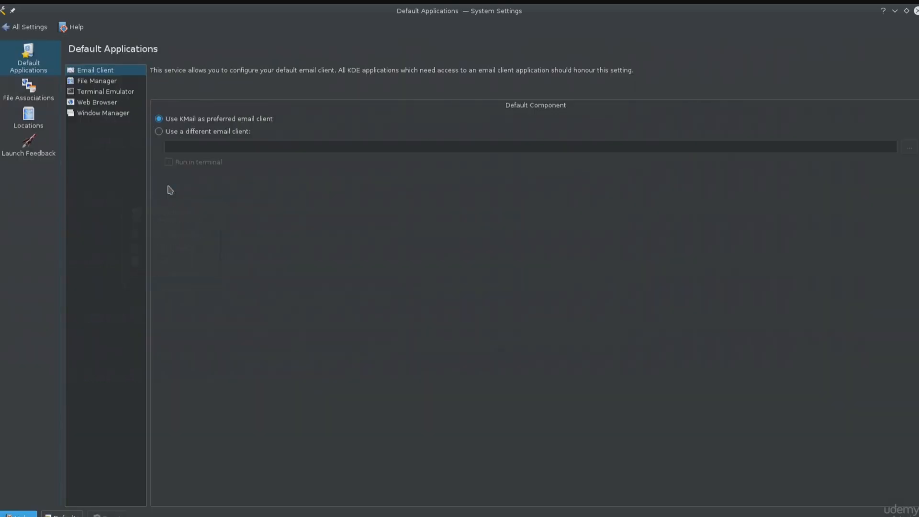
{"action": "left_click", "coordinate": [27, 27]}
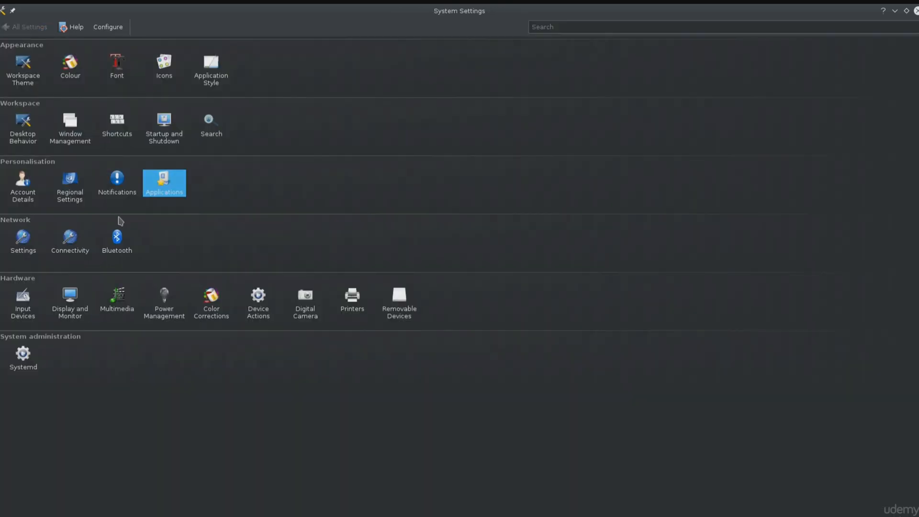
{"action": "left_click", "coordinate": [29, 320]}
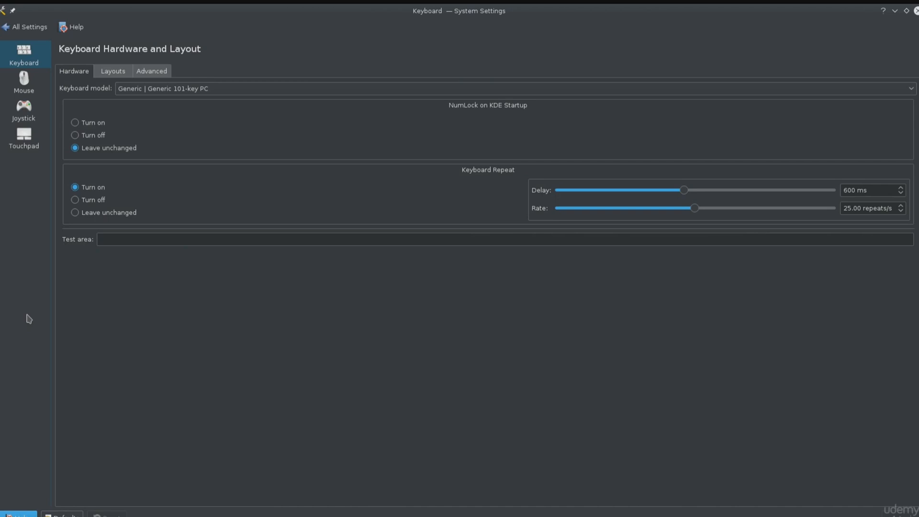
Step: View the Mouse and Touchpad pages of Input Devices, revisit the Keyboard page, and return to the settings overview
{"action": "left_click", "coordinate": [26, 84]}
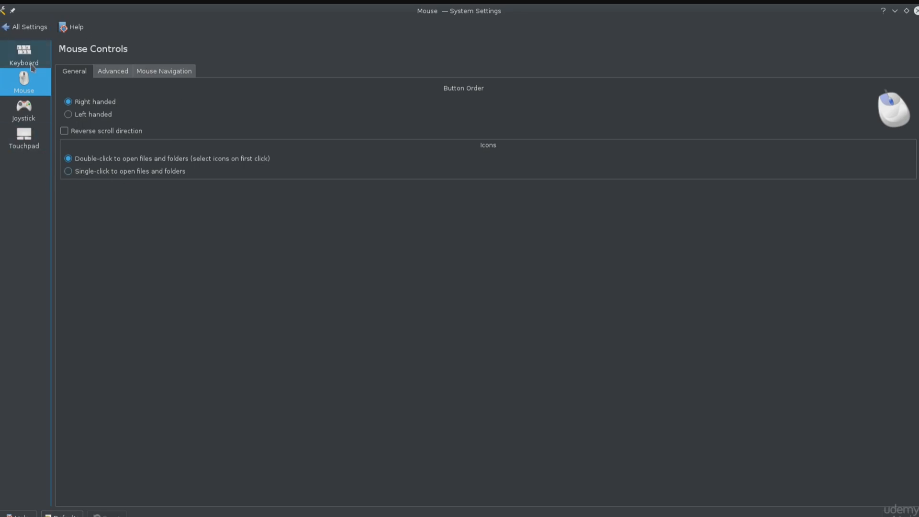
{"action": "left_click", "coordinate": [16, 135]}
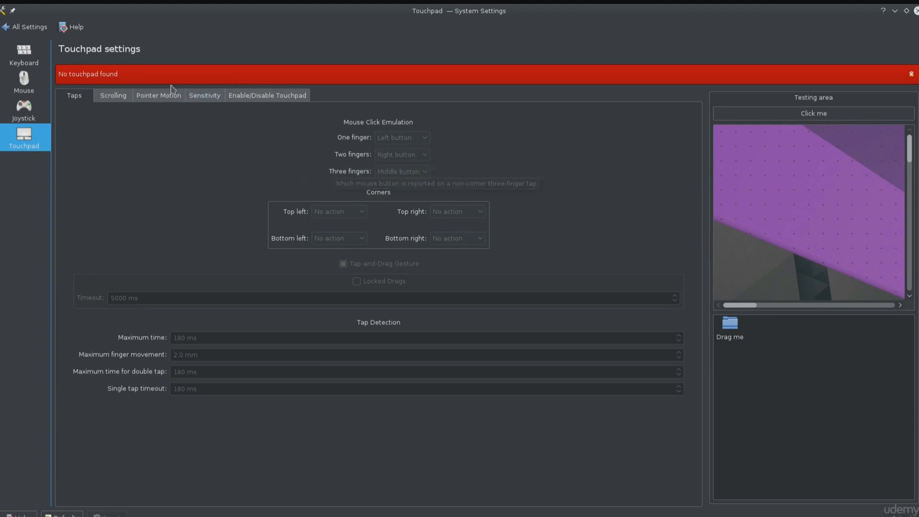
{"action": "left_click", "coordinate": [25, 65]}
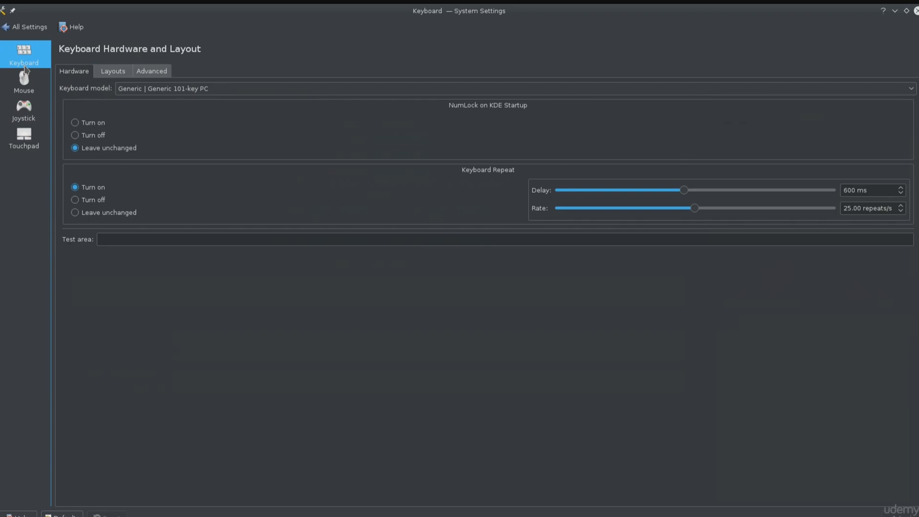
{"action": "left_click", "coordinate": [20, 27]}
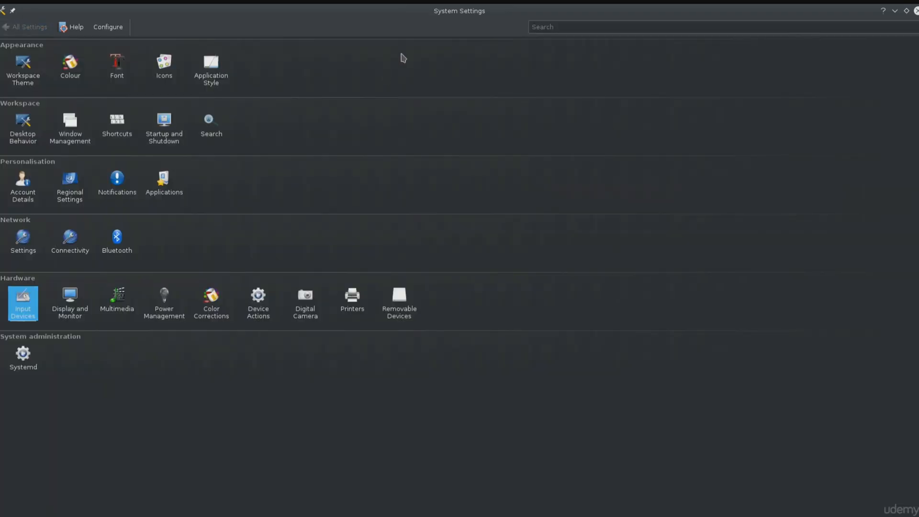
Step: View the Window Behaviour page of Window Management, restore the window to its smaller size, and close System Settings
{"action": "left_click", "coordinate": [49, 130]}
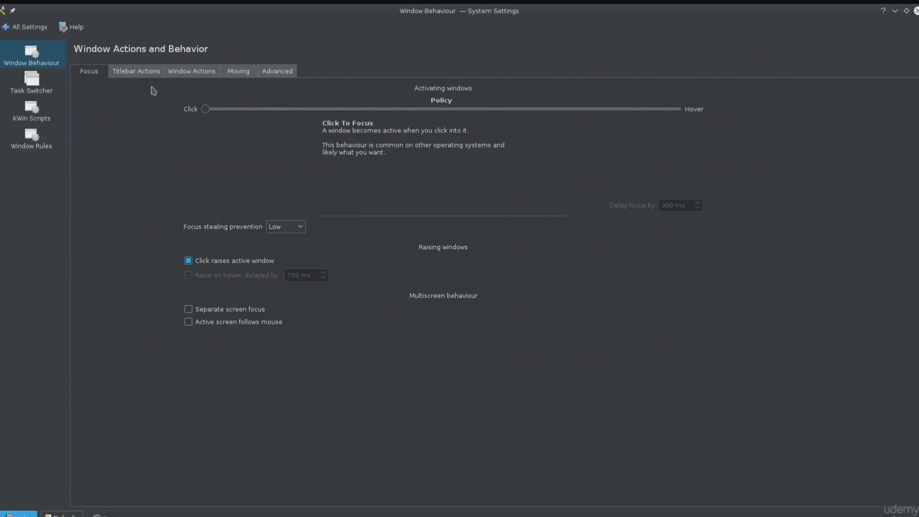
{"action": "double_click", "coordinate": [423, 12]}
{"action": "left_click", "coordinate": [178, 149]}
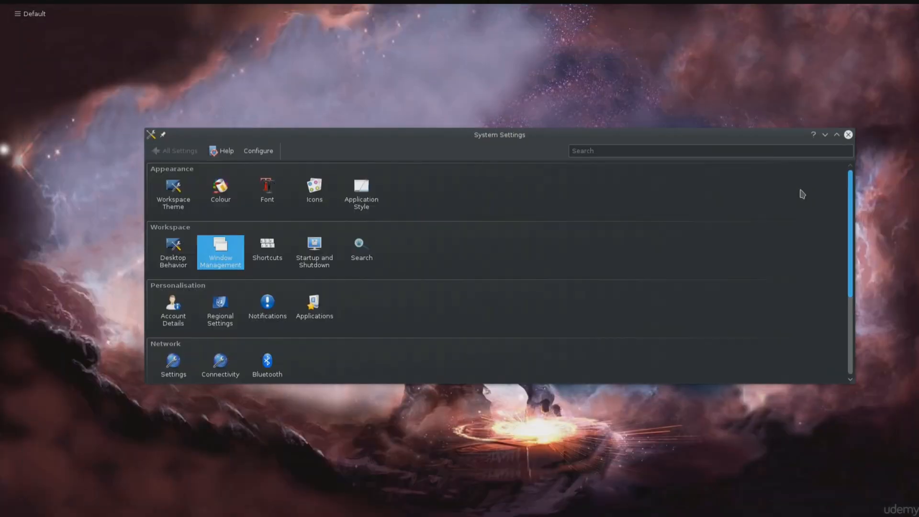
{"action": "left_click", "coordinate": [847, 135]}
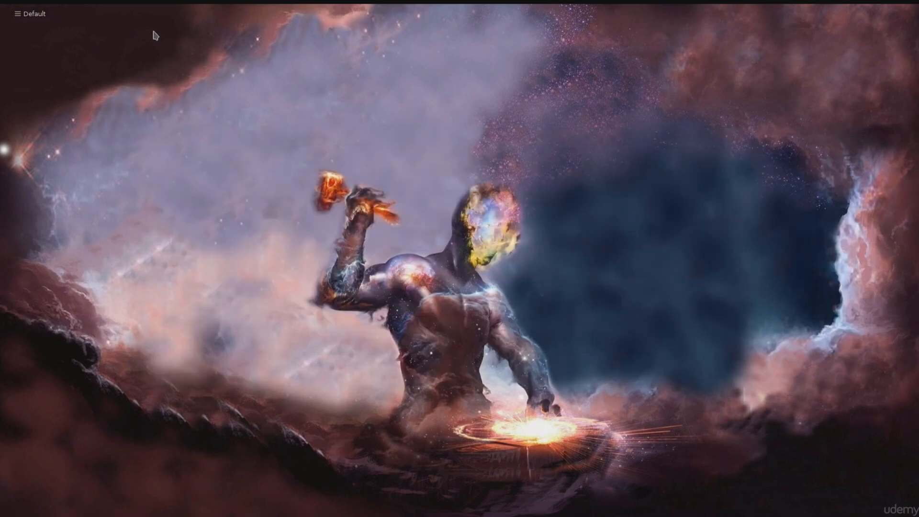
Step: Switch to the Dolphin file manager and enlarge its window until all items of the home folder fit
{"action": "left_click", "coordinate": [13, 22]}
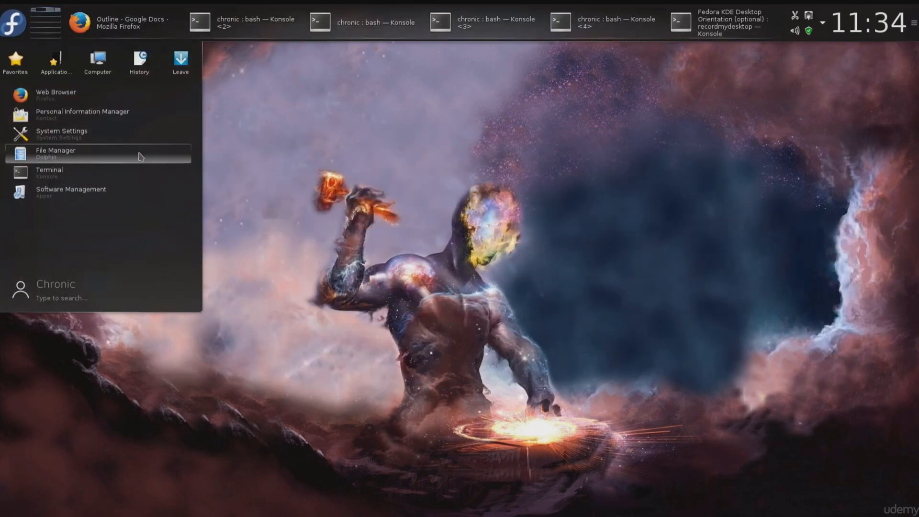
{"action": "left_click", "coordinate": [19, 26]}
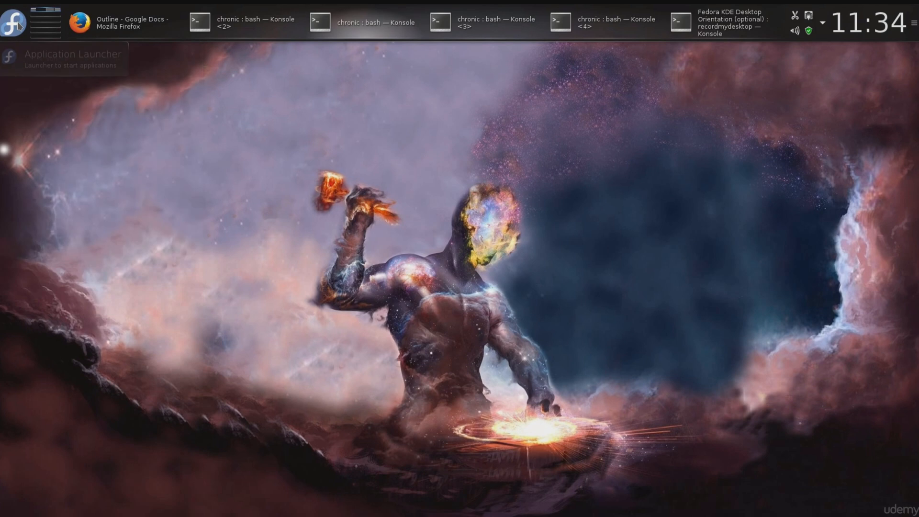
{"action": "left_click", "coordinate": [19, 26]}
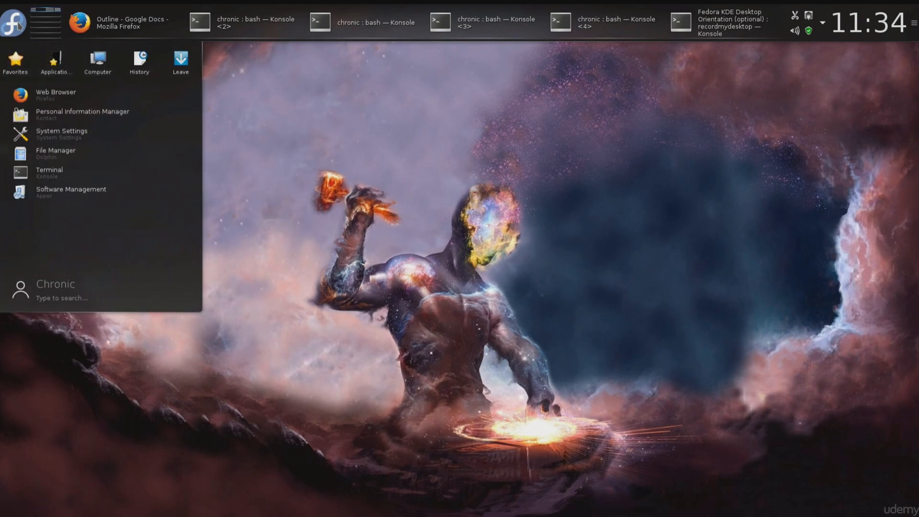
{"action": "left_click", "coordinate": [72, 155]}
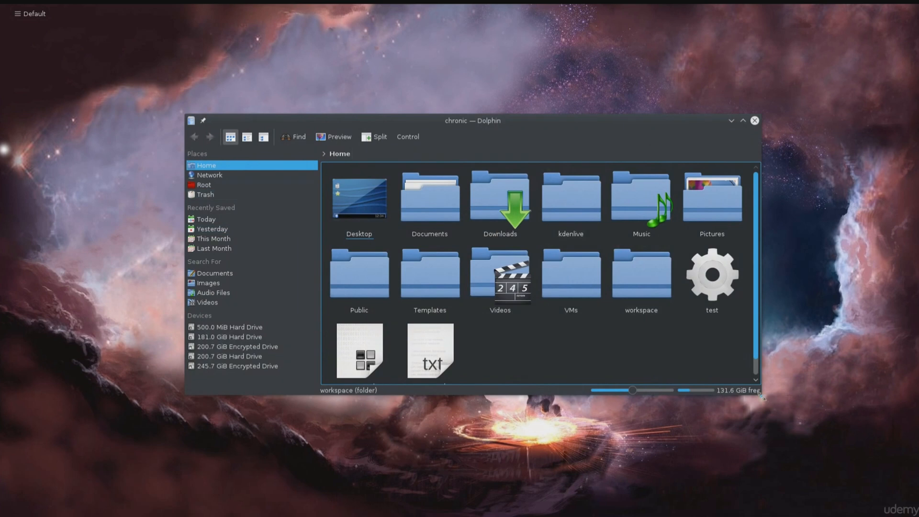
{"action": "left_click_drag", "start_coordinate": [761, 395], "coordinate": [818, 489]}
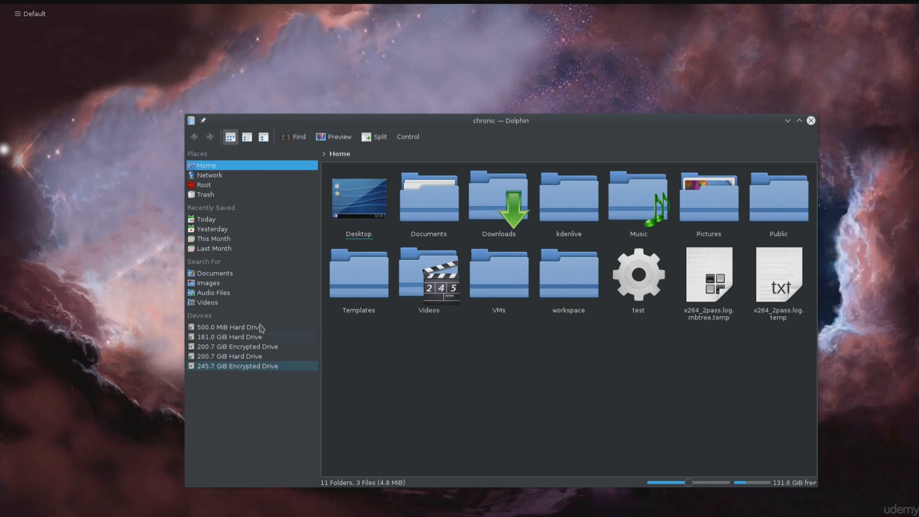
Step: View the Network and Root locations in Dolphin, comparing the home folder with the root file system
{"action": "left_click", "coordinate": [207, 154]}
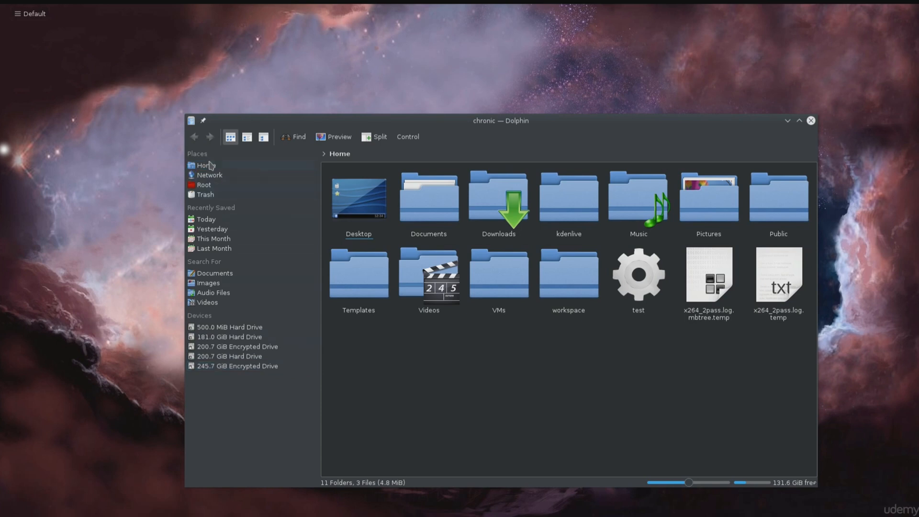
{"action": "left_click", "coordinate": [215, 167]}
{"action": "left_click", "coordinate": [218, 174]}
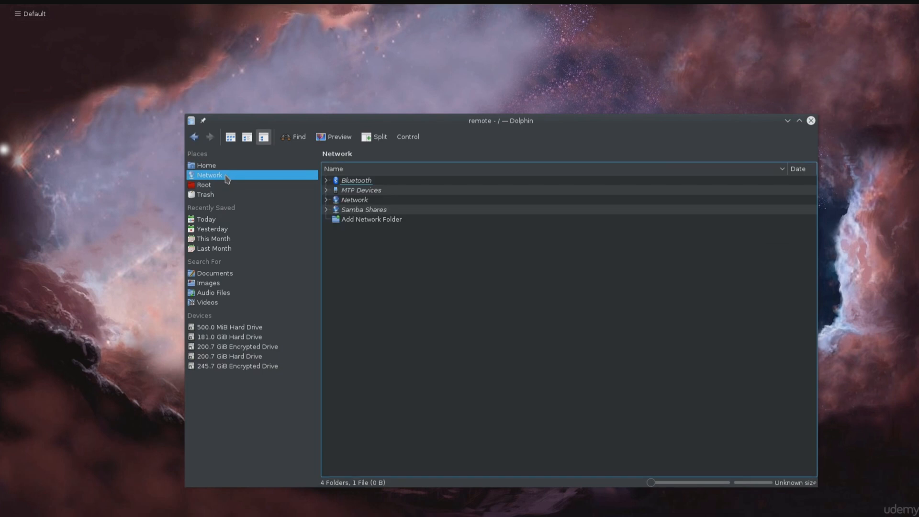
{"action": "left_click", "coordinate": [211, 185]}
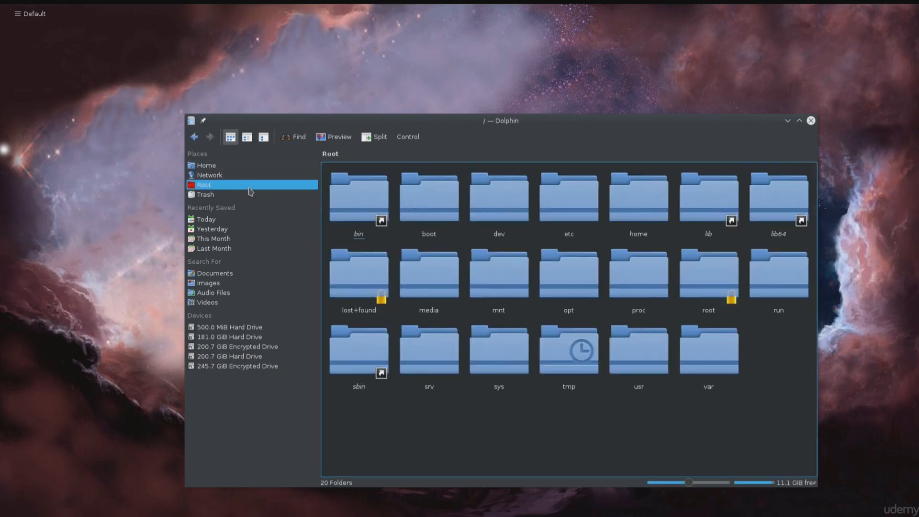
{"action": "left_click", "coordinate": [215, 166]}
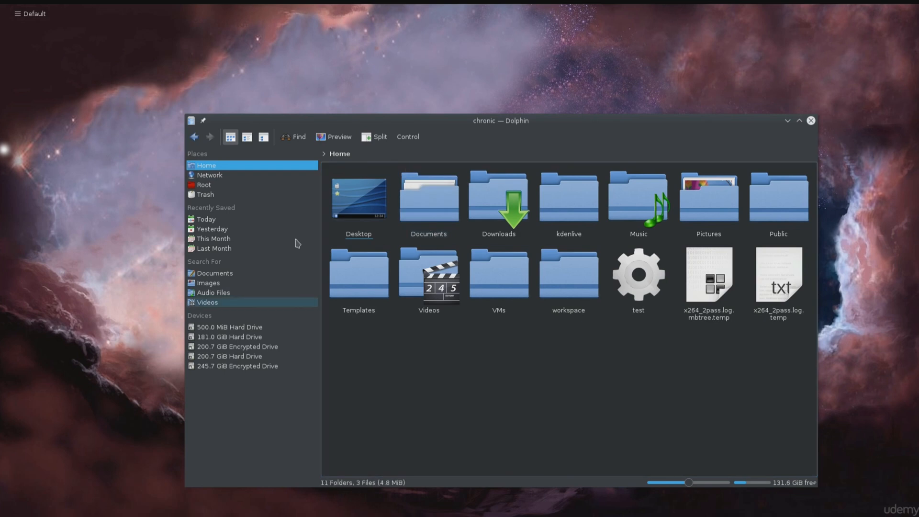
{"action": "left_click", "coordinate": [206, 186]}
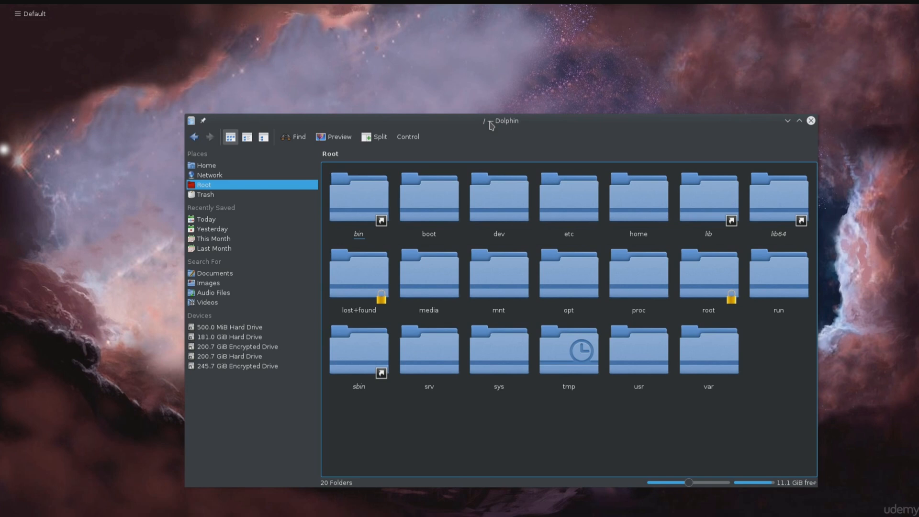
Step: Return to the home folder, view the contents of Downloads, go back, and close Dolphin
{"action": "left_click", "coordinate": [229, 175]}
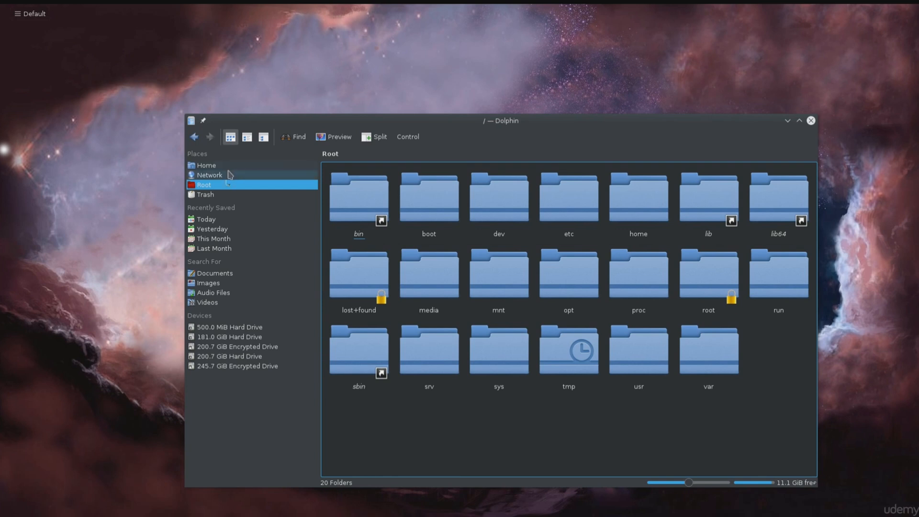
{"action": "left_click", "coordinate": [225, 165]}
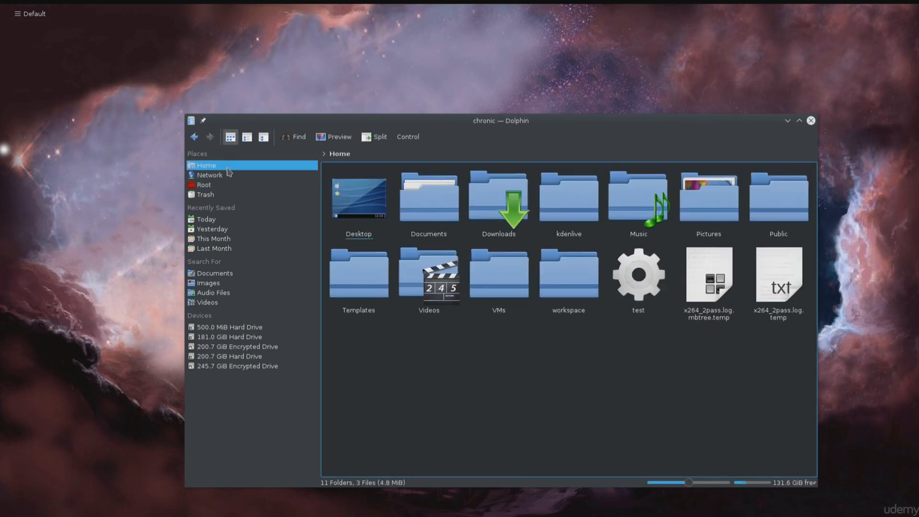
{"action": "left_click", "coordinate": [516, 231]}
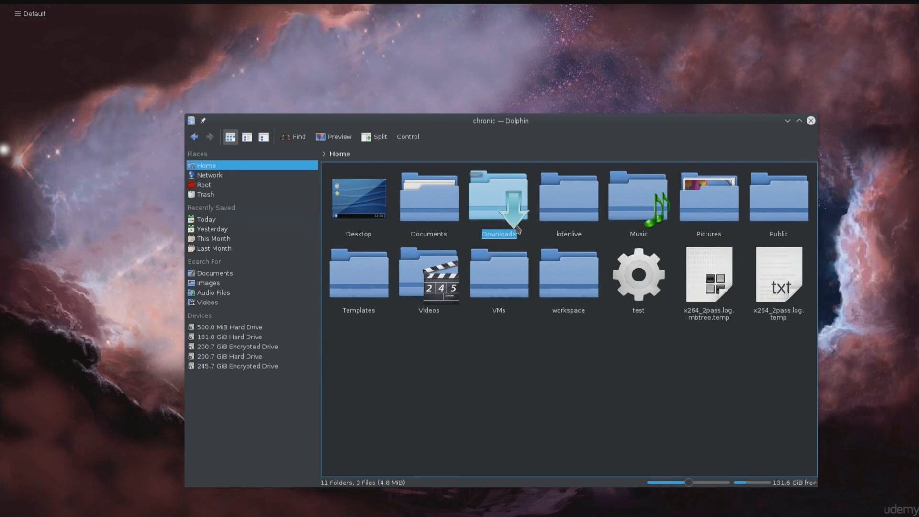
{"action": "key", "text": "alt+Left"}
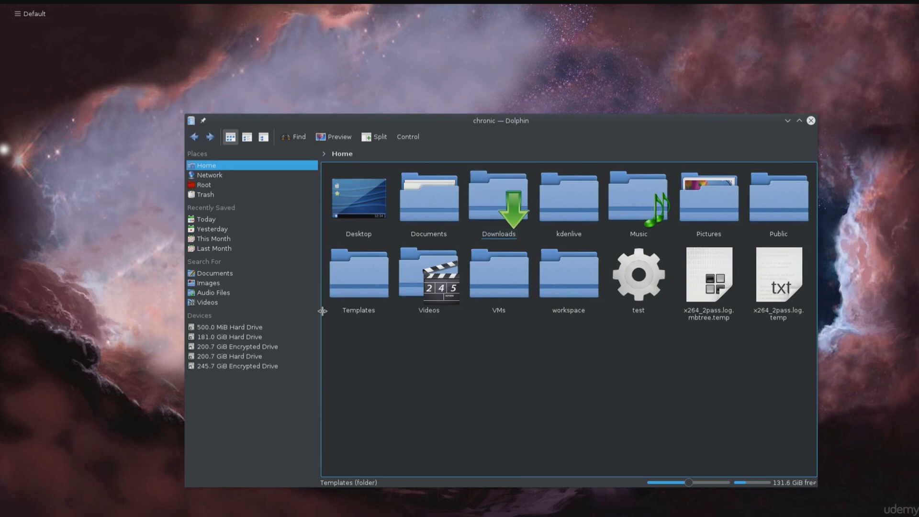
{"action": "left_click", "coordinate": [525, 202]}
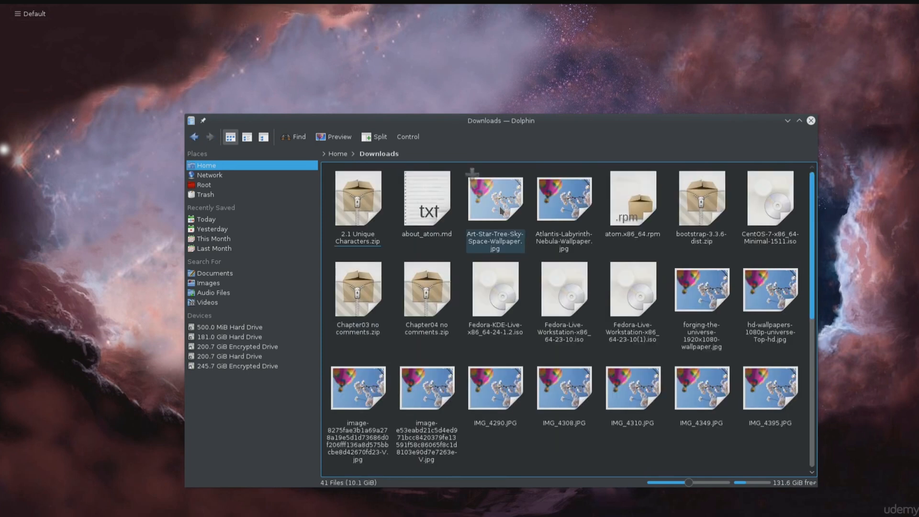
{"action": "key", "text": "alt+Left"}
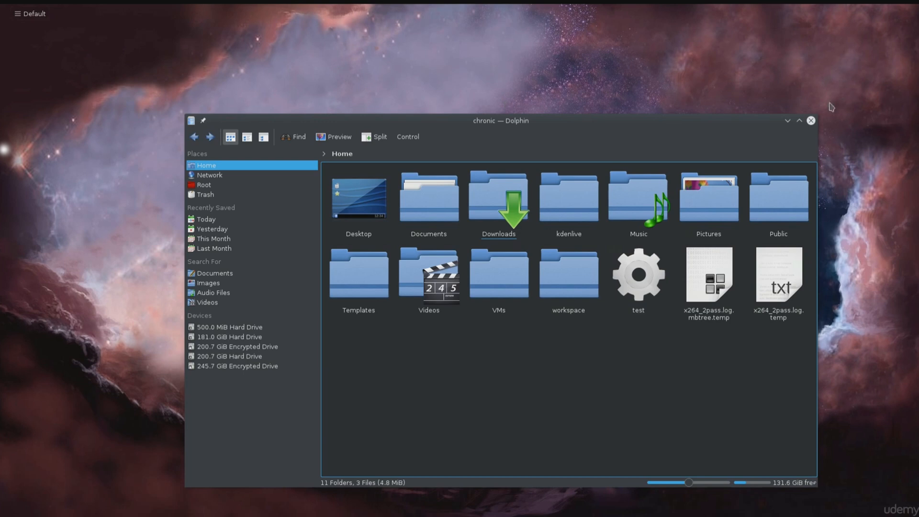
{"action": "left_click", "coordinate": [810, 120]}
Step: View the Wallpaper page of the Desktop Settings near the middle of the desktop and close the dialog without changes
{"action": "right_click", "coordinate": [347, 130]}
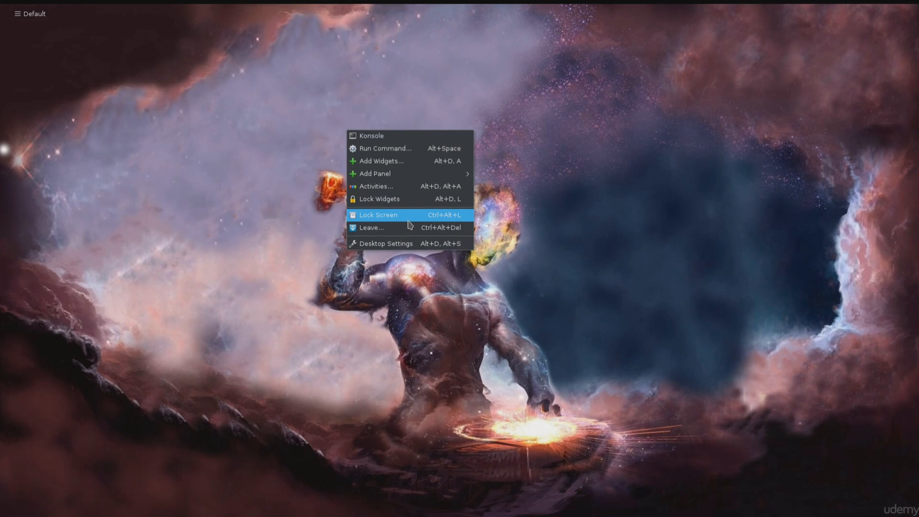
{"action": "left_click", "coordinate": [405, 244]}
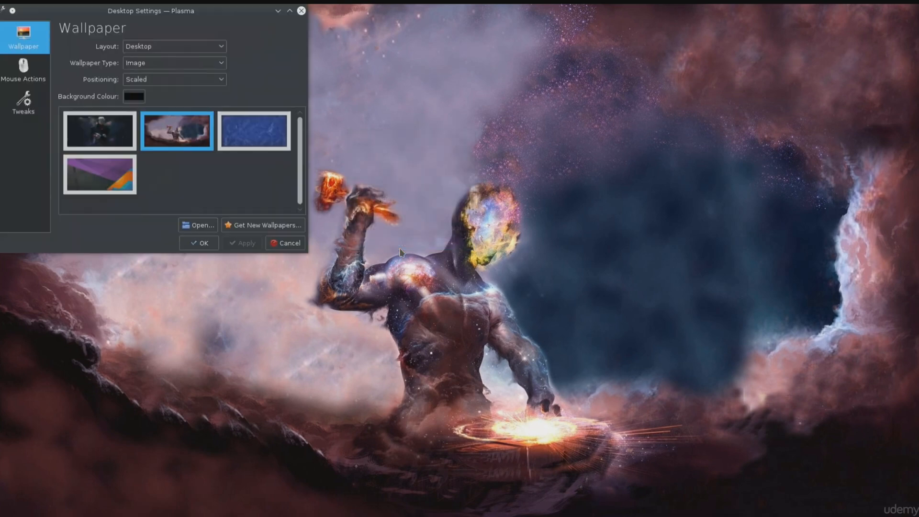
{"action": "left_click_drag", "start_coordinate": [155, 16], "coordinate": [538, 172]}
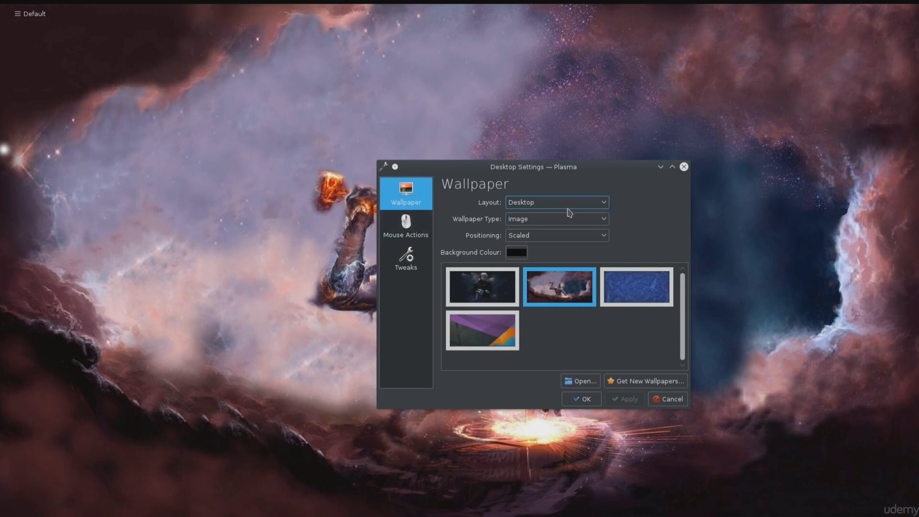
{"action": "left_click", "coordinate": [683, 168]}
Step: Switch to a new Konsole terminal window and move it slightly higher on the desktop
{"action": "mouse_move", "coordinate": [171, 6]}
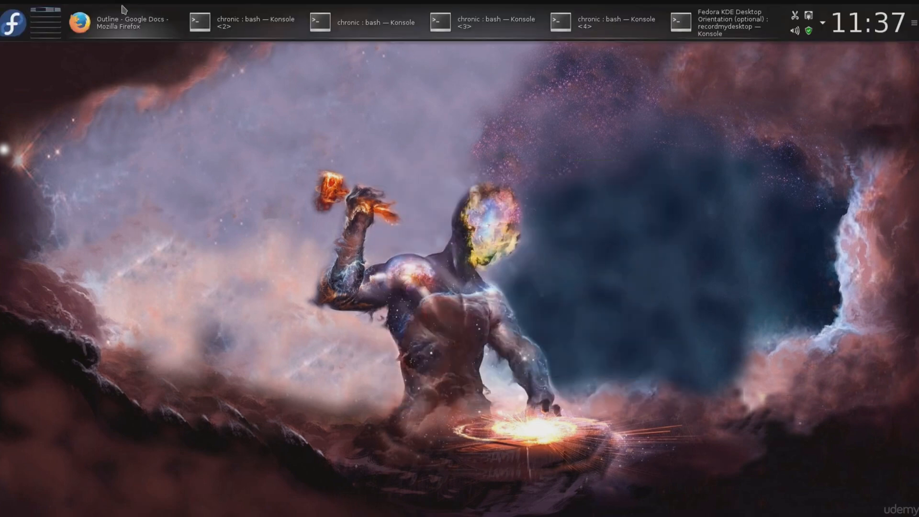
{"action": "left_click", "coordinate": [16, 27]}
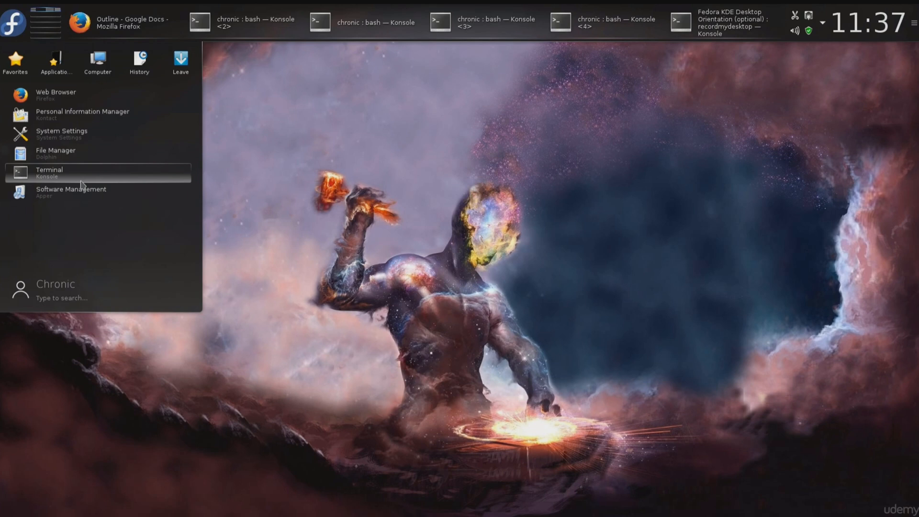
{"action": "left_click", "coordinate": [80, 182]}
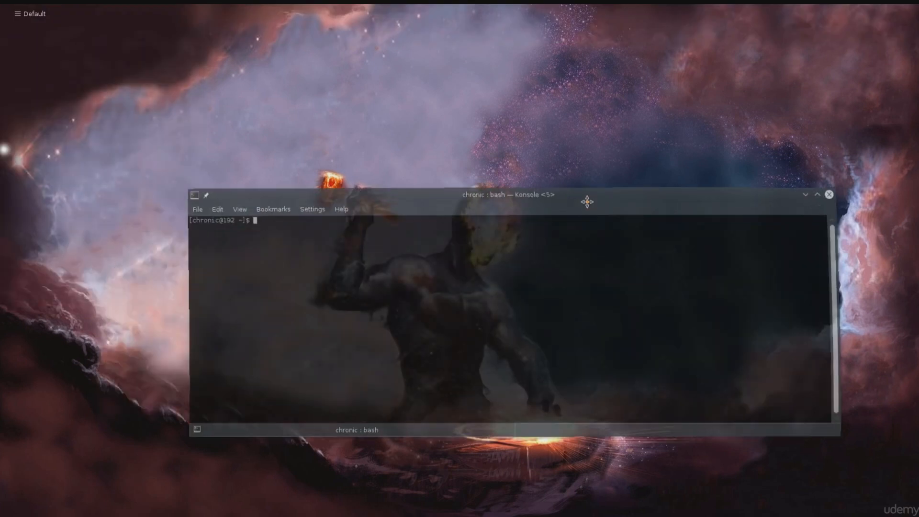
{"action": "left_click_drag", "start_coordinate": [587, 202], "coordinate": [563, 148]}
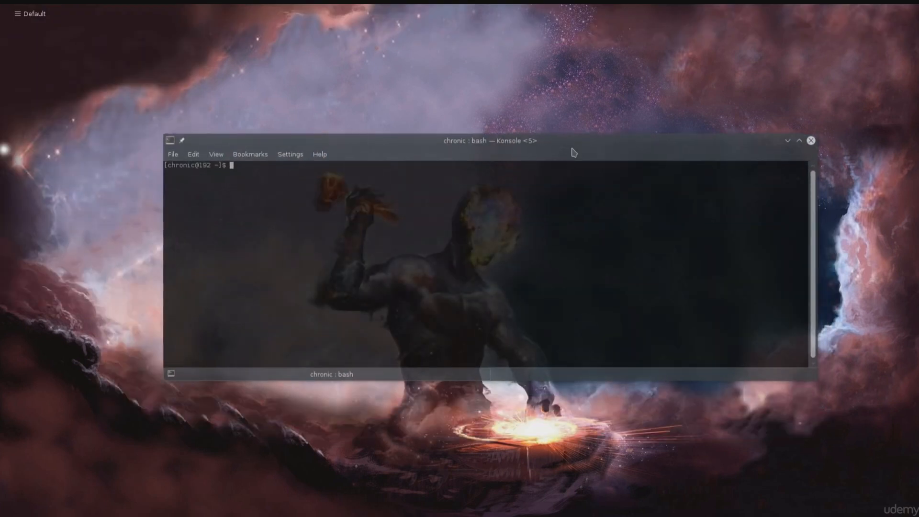
Step: Enlarge the terminal's text by three zoom levels and reposition the Konsole window near the middle of the desktop
{"action": "key", "text": "ctrl+plus"}
{"action": "key", "text": "ctrl+plus"}
{"action": "key", "text": "ctrl+plus"}
{"action": "key", "text": "ctrl+plus"}
{"action": "key", "text": "ctrl+plus"}
{"action": "key", "text": "ctrl+plus"}
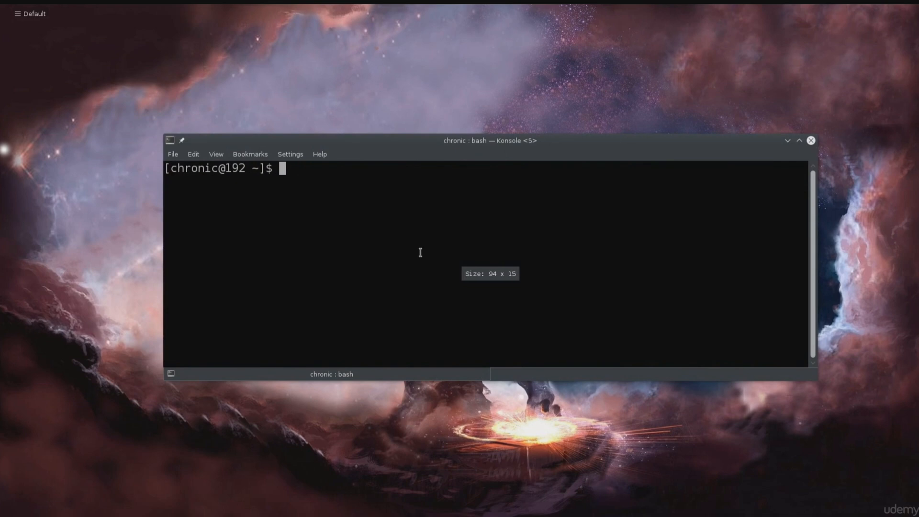
{"action": "left_click_drag", "start_coordinate": [494, 140], "coordinate": [465, 135]}
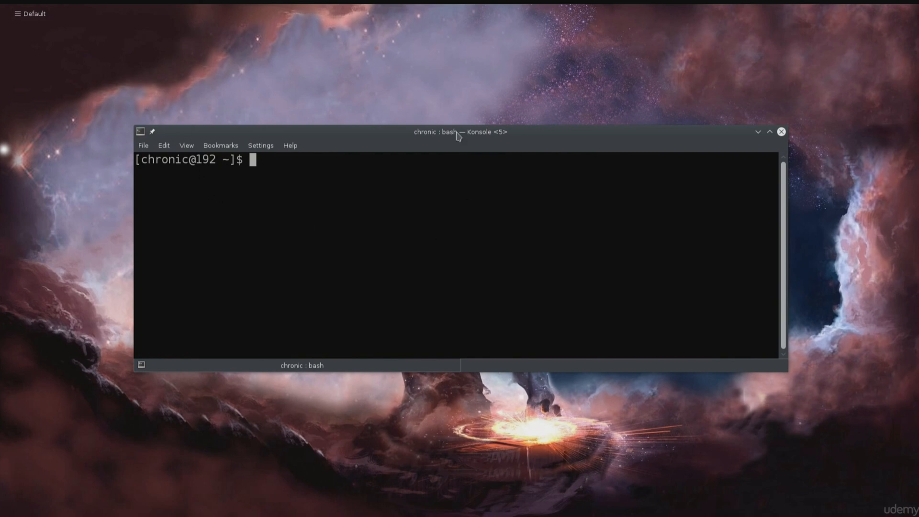
{"action": "left_click_drag", "start_coordinate": [458, 135], "coordinate": [462, 148]}
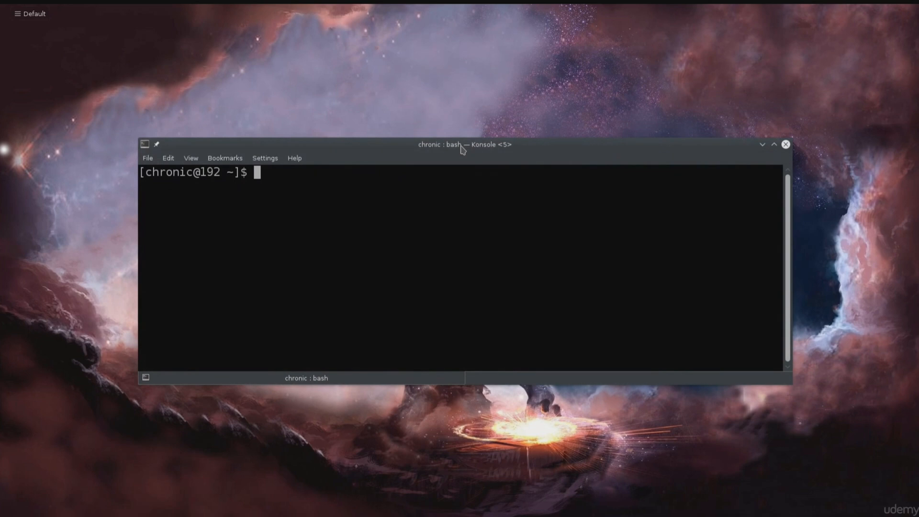